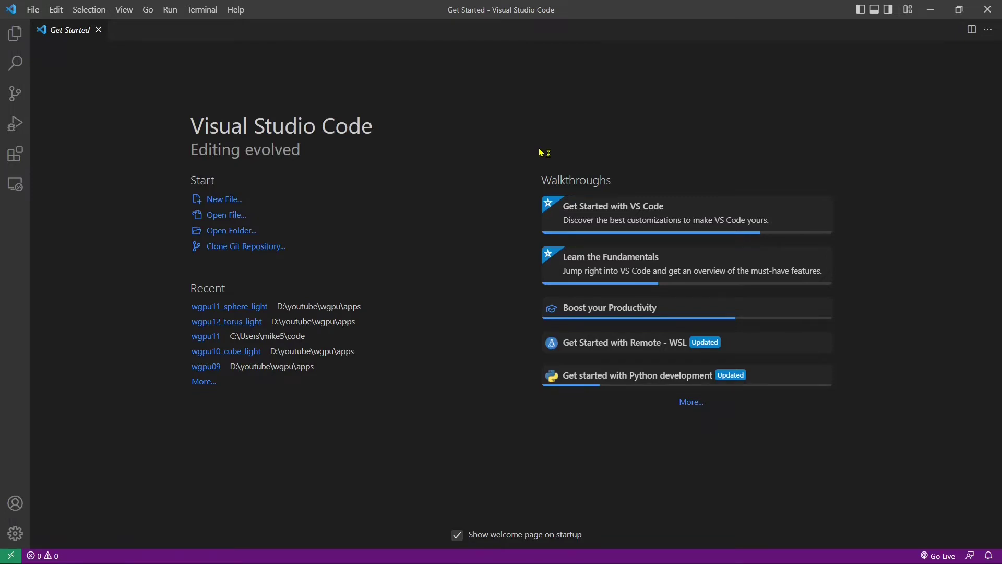
Step: In a new command-prompt terminal, create a wgpu12 folder inside code and enter it
click(202, 10)
click(211, 32)
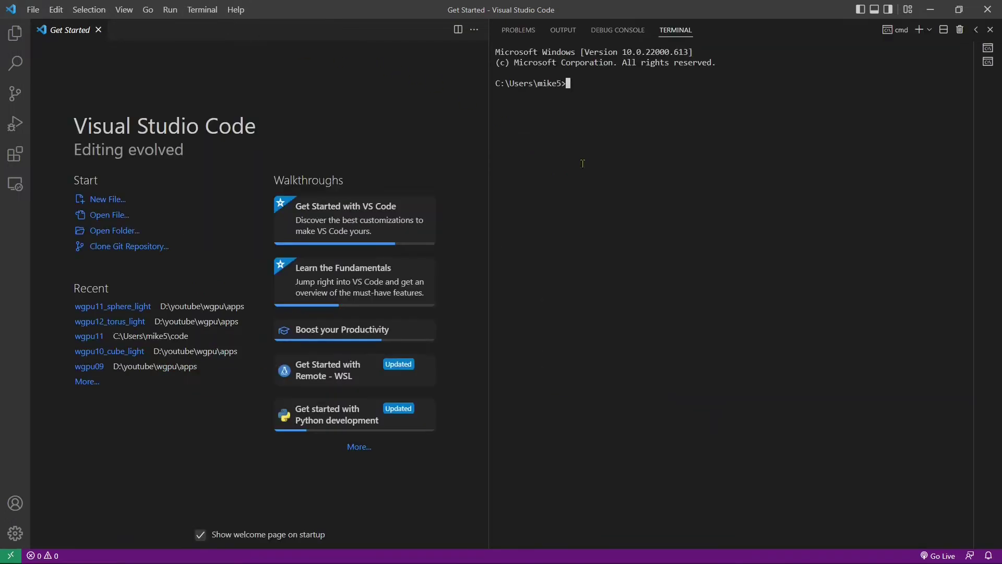
text(cd )
text(code)
key(Return)
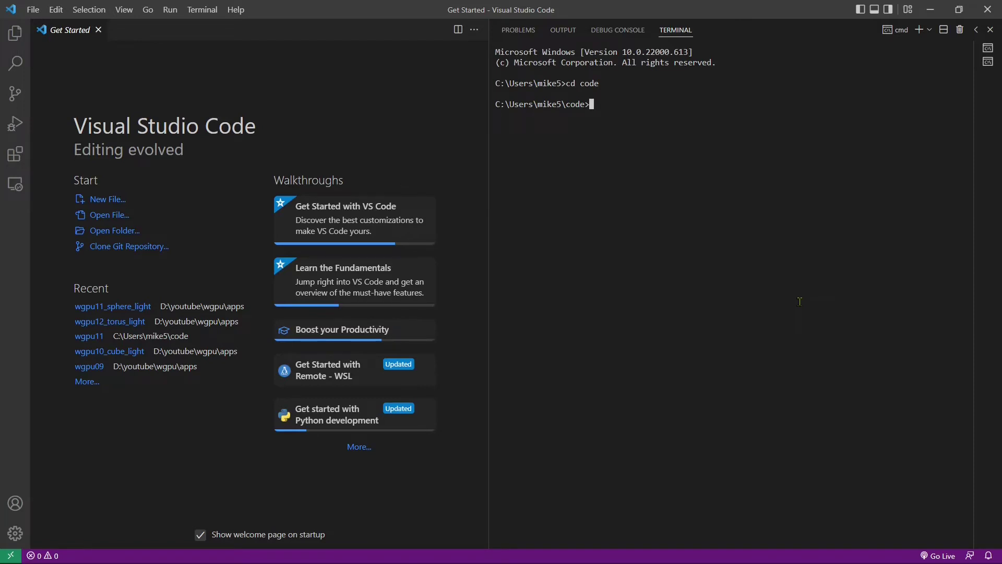
text(md wgpu)
text(12)
key(Return)
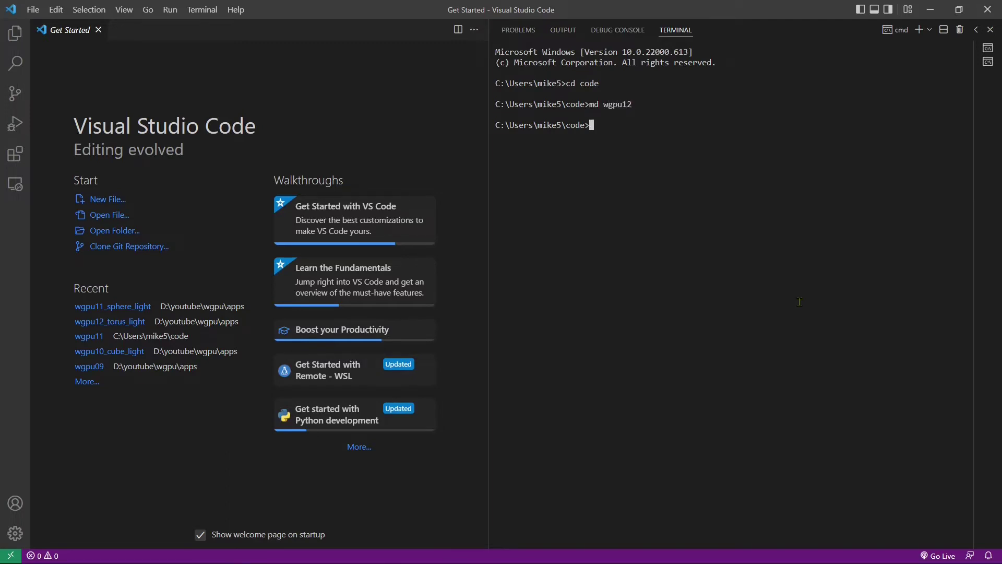
text(cd wgpu12)
key(Return)
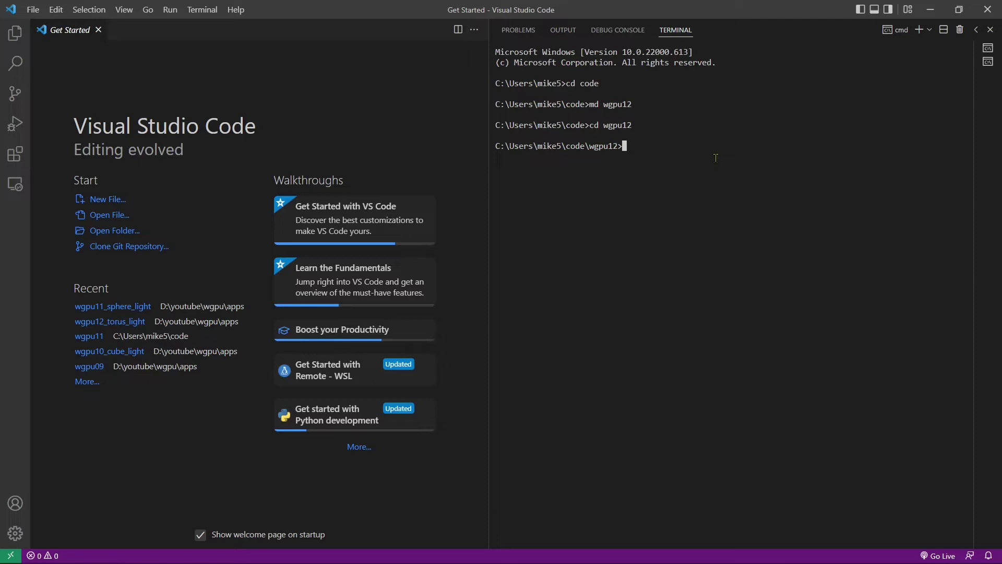
text(git clone https://github.com/jack1232/wgpu11)
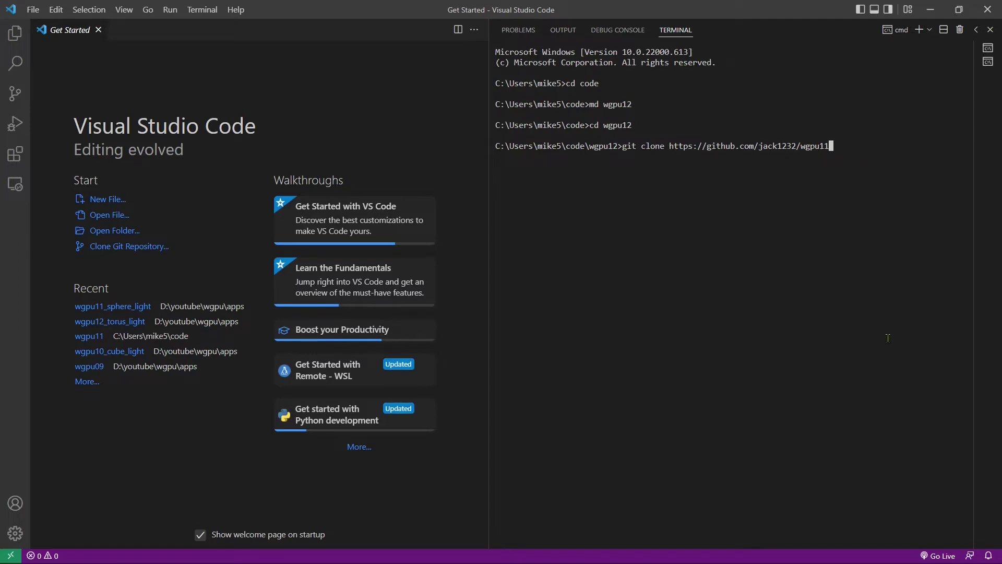
text( .)
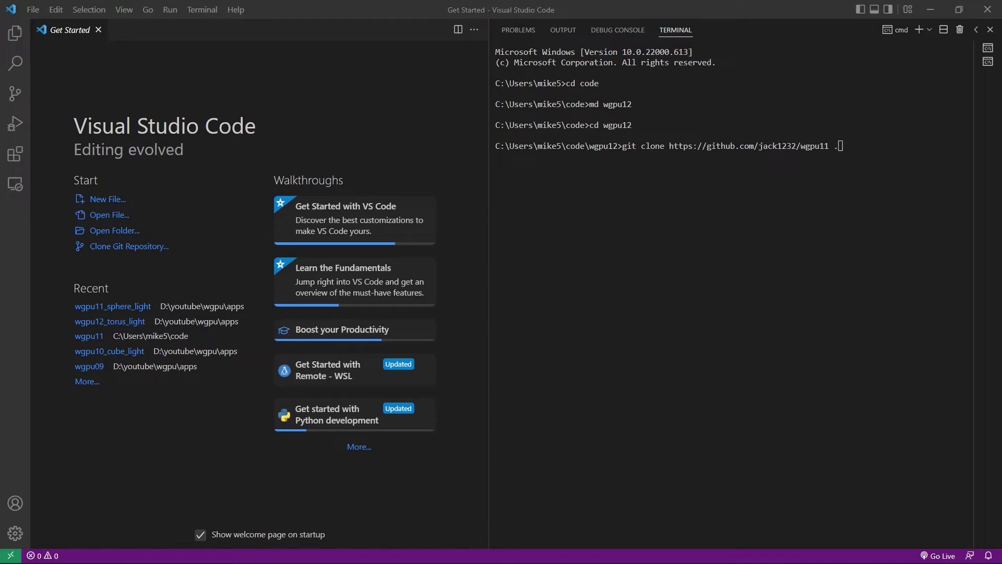
click(755, 199)
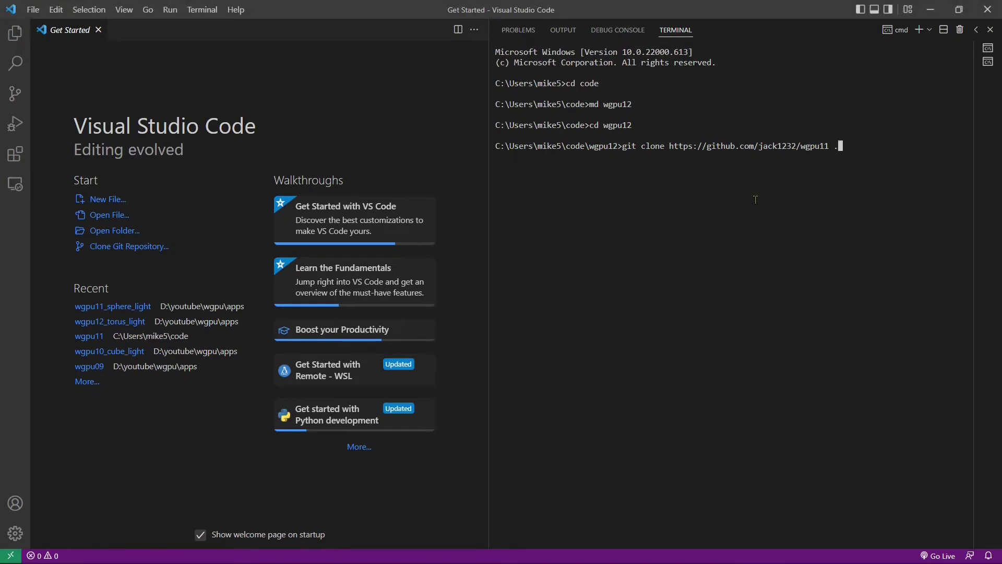
key(Return)
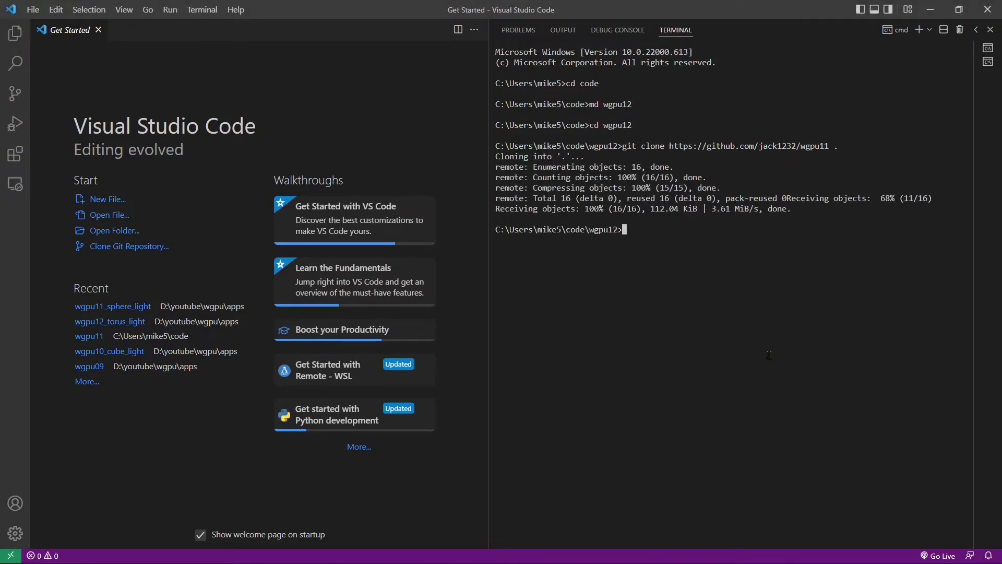
text(dir)
key(Return)
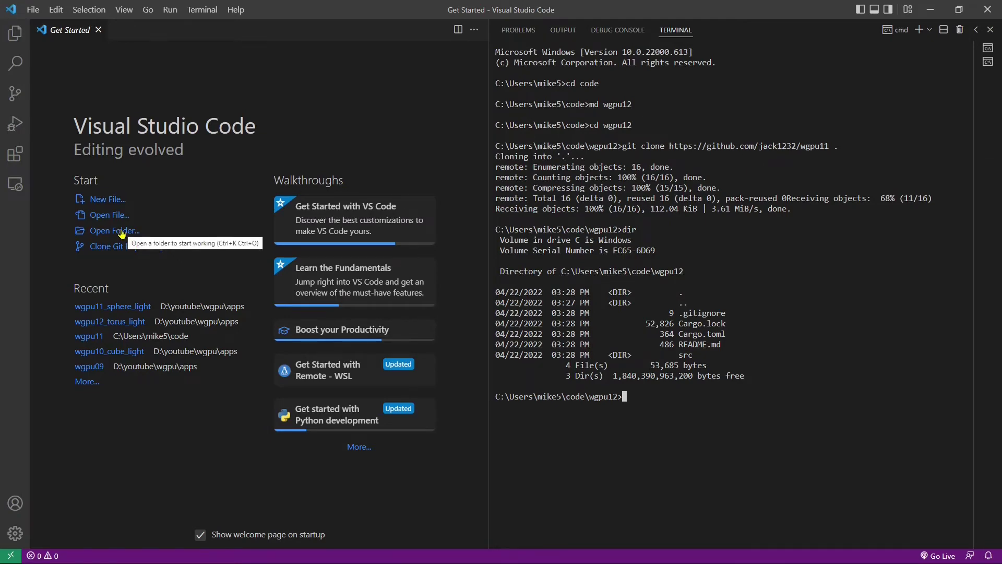
Step: Open the code/wgpu12 folder as the project
click(118, 232)
click(53, 158)
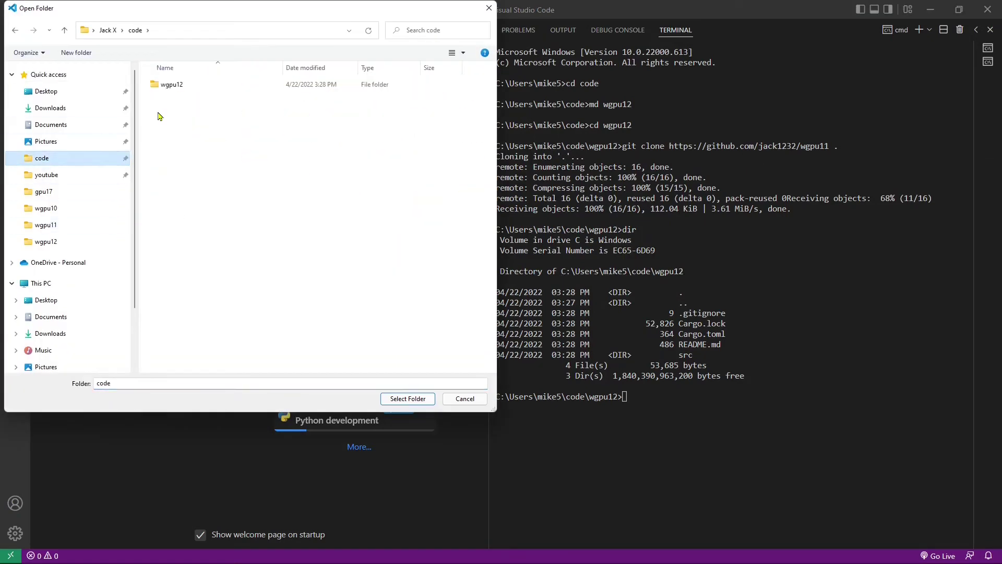
click(173, 88)
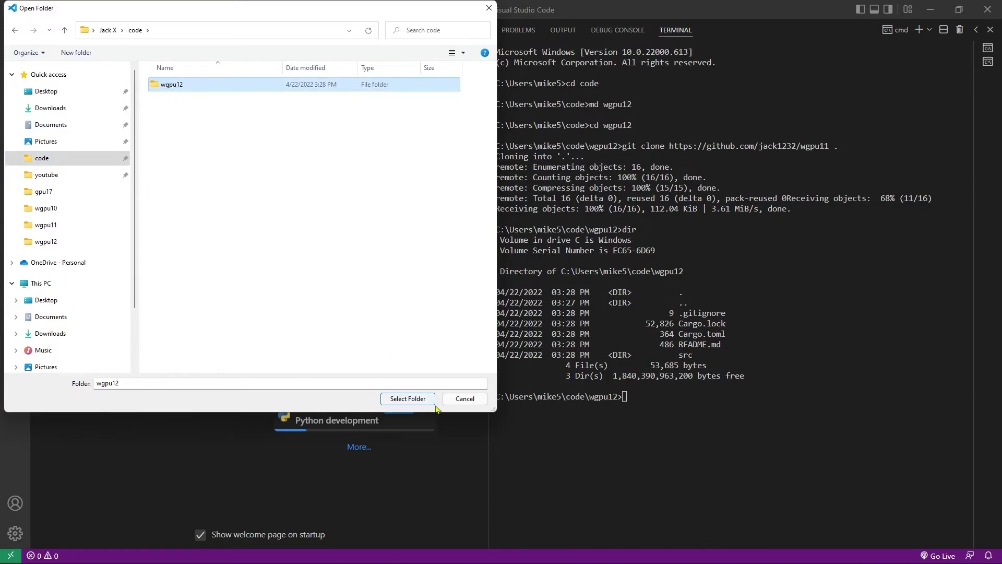
click(419, 401)
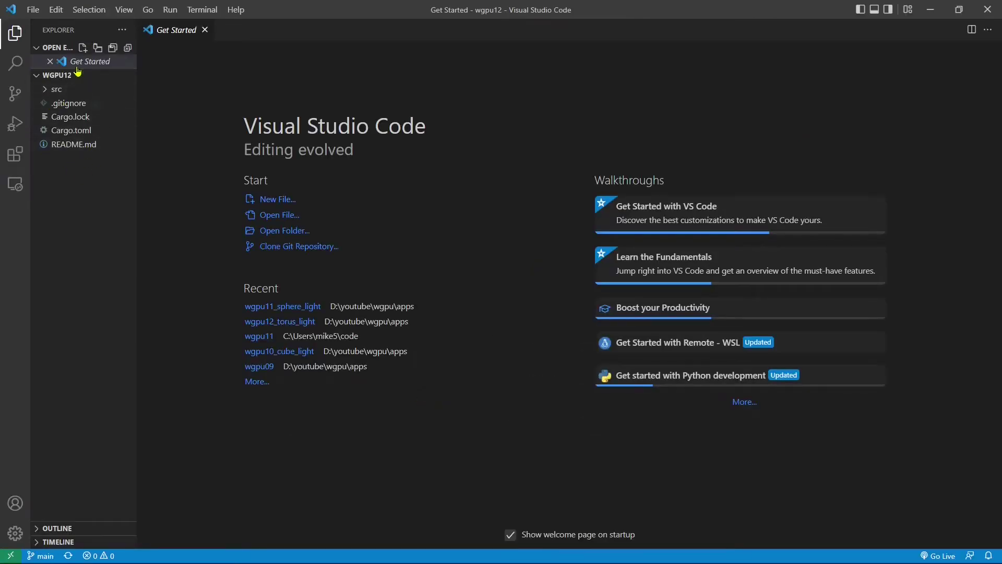
mouse_move(57, 75)
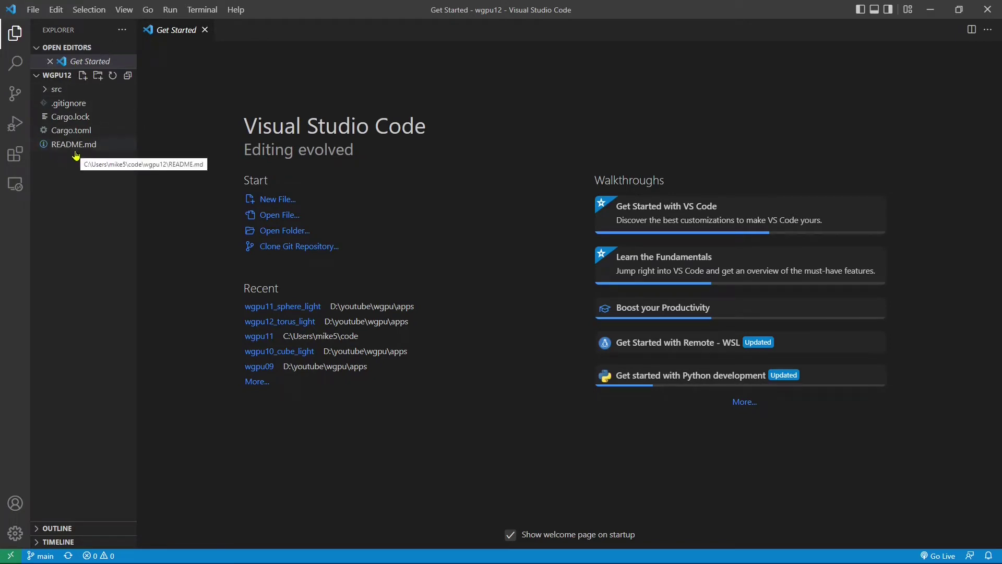
Step: In src/math_func.rs, insert the wgpu12 torus snippet above sphere_position
click(47, 93)
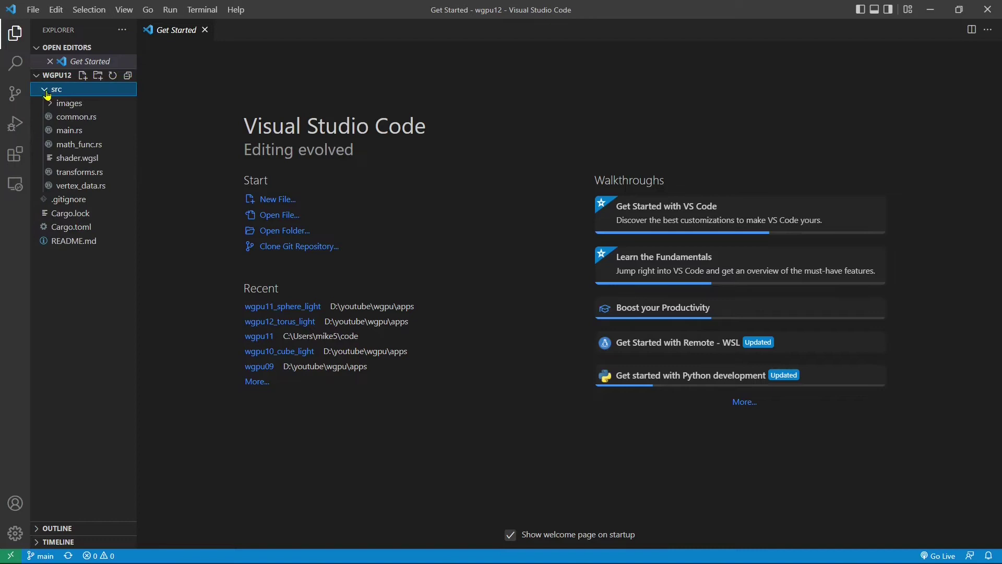
click(90, 148)
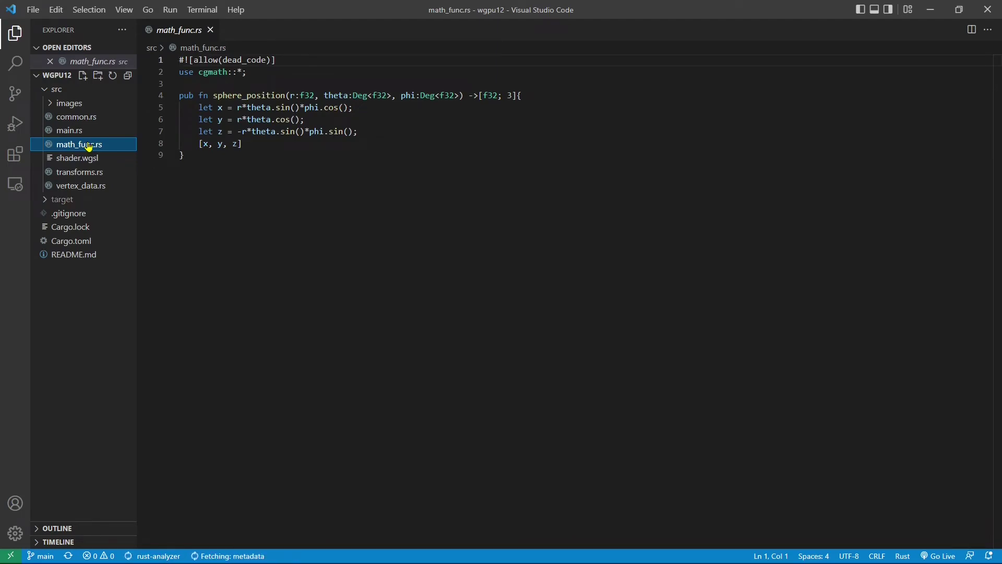
click(517, 87)
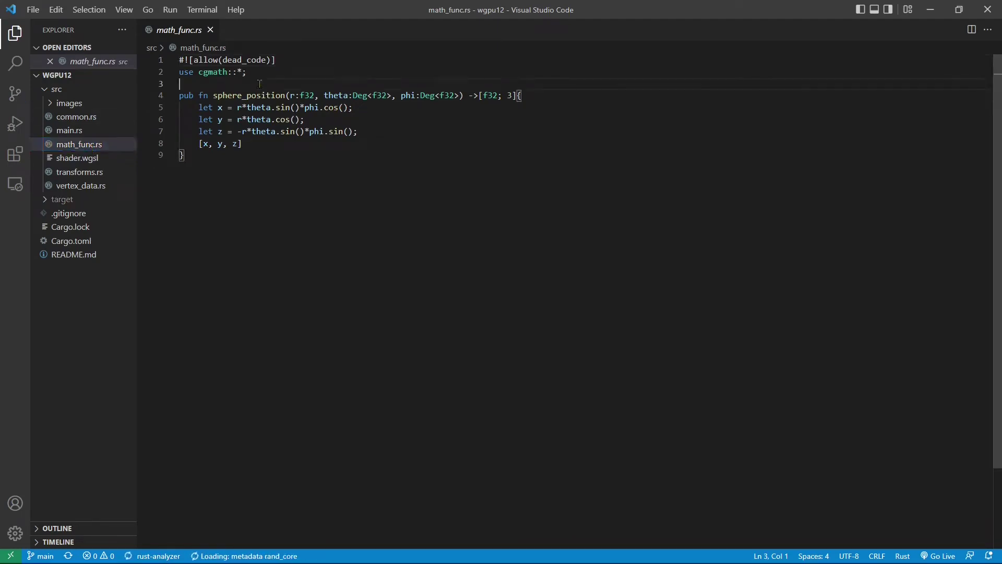
key(Return)
key(Return)
key(Up)
text(wgpu)
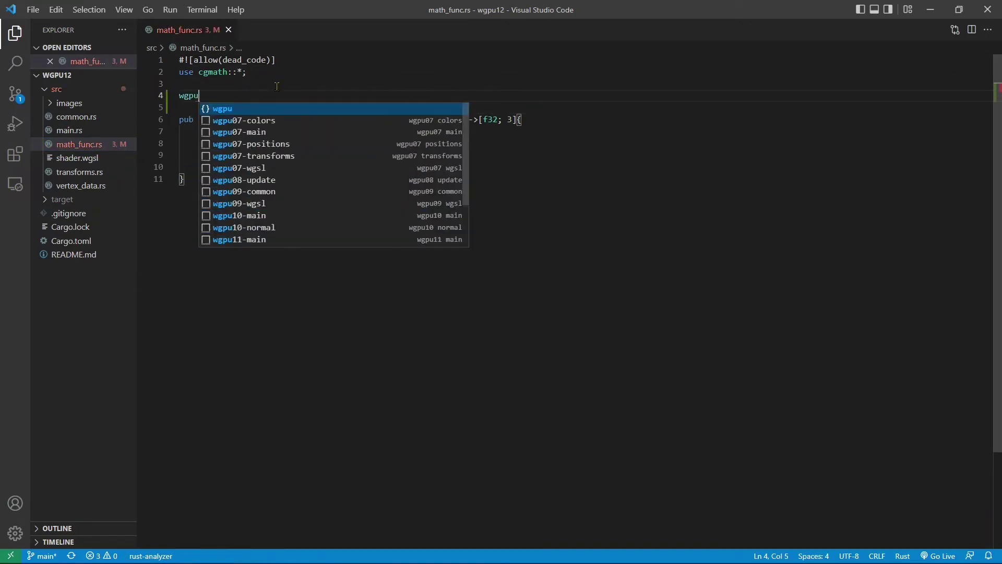
text(12)
key(Down)
key(Return)
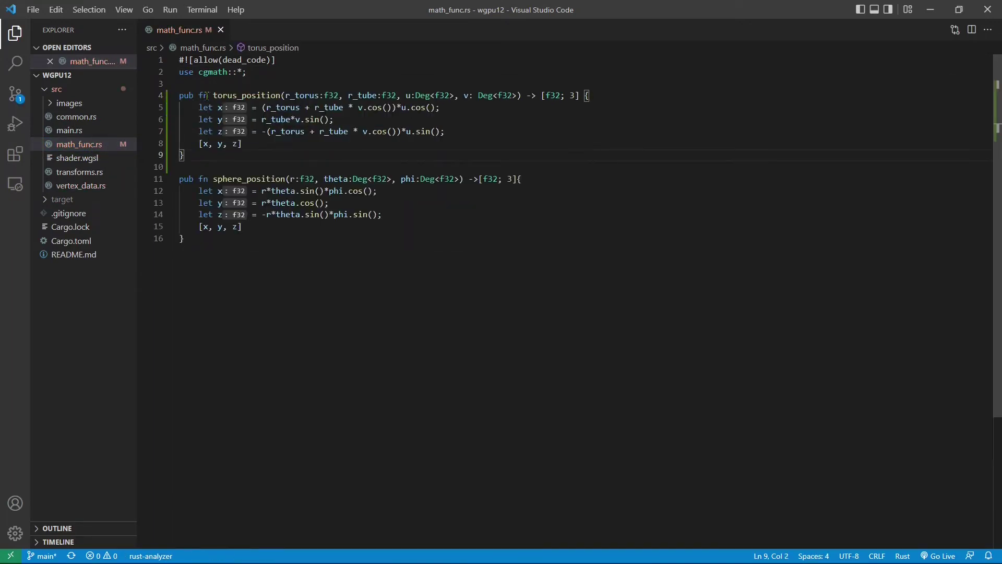
Step: Highlight the torus_position name and its x, y, z formula lines, then close math_func.rs
drag(213, 96, 283, 96)
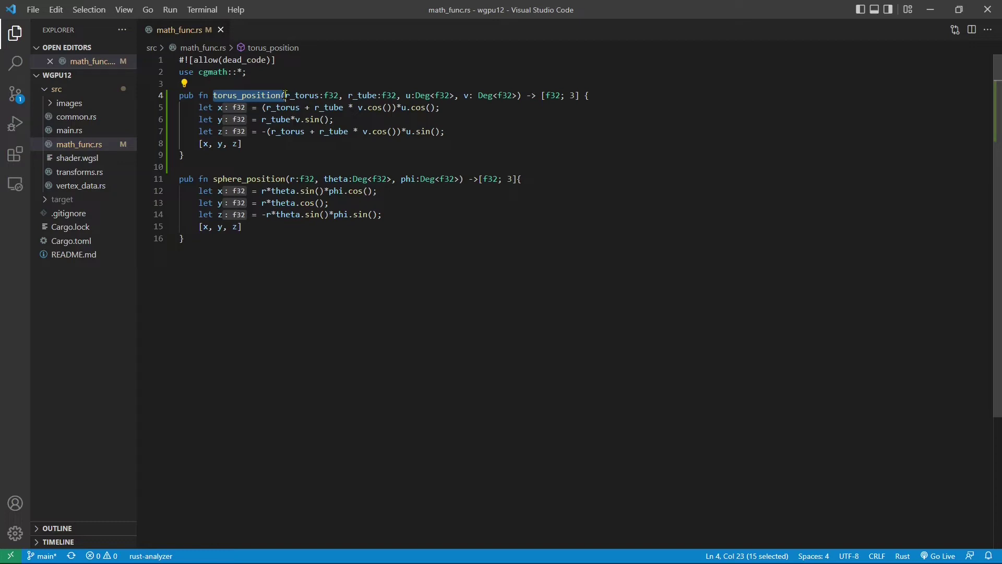
click(383, 131)
drag(182, 107, 458, 131)
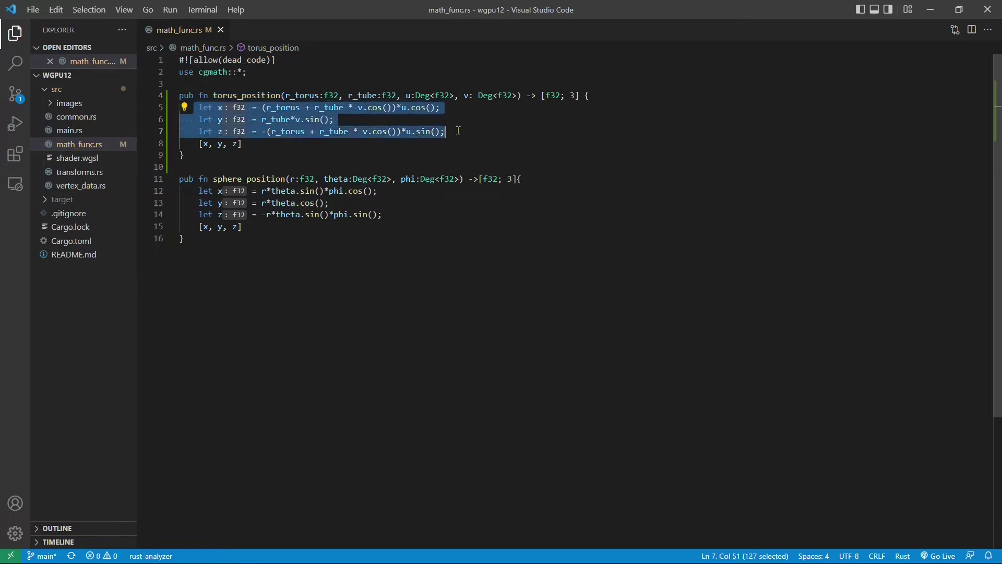
click(518, 141)
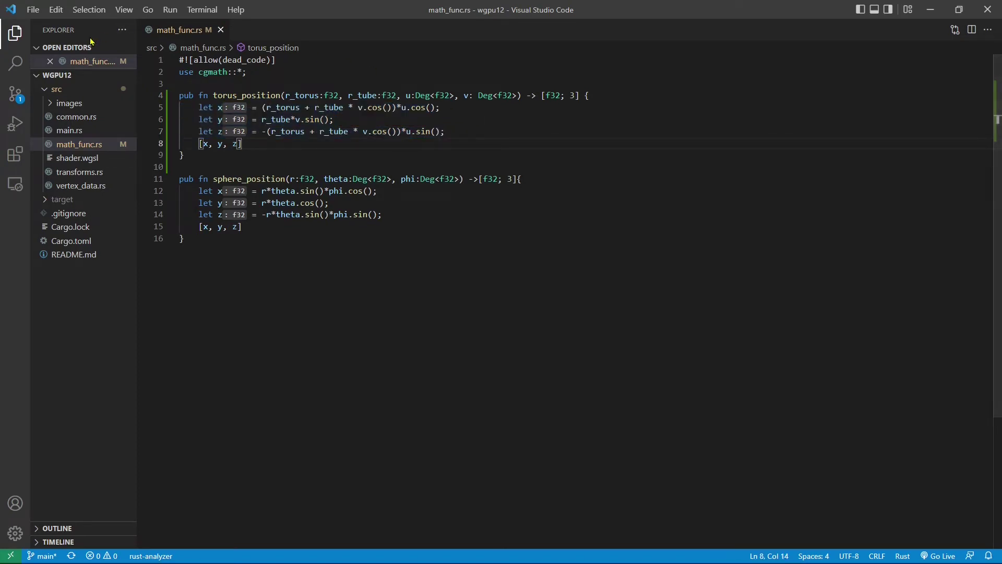
click(218, 29)
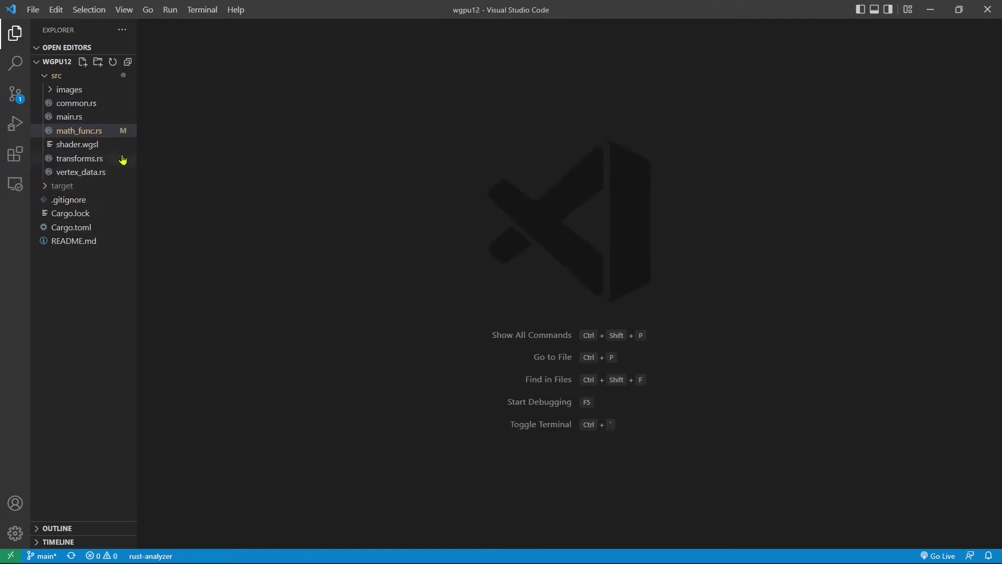
mouse_move(81, 172)
click(89, 174)
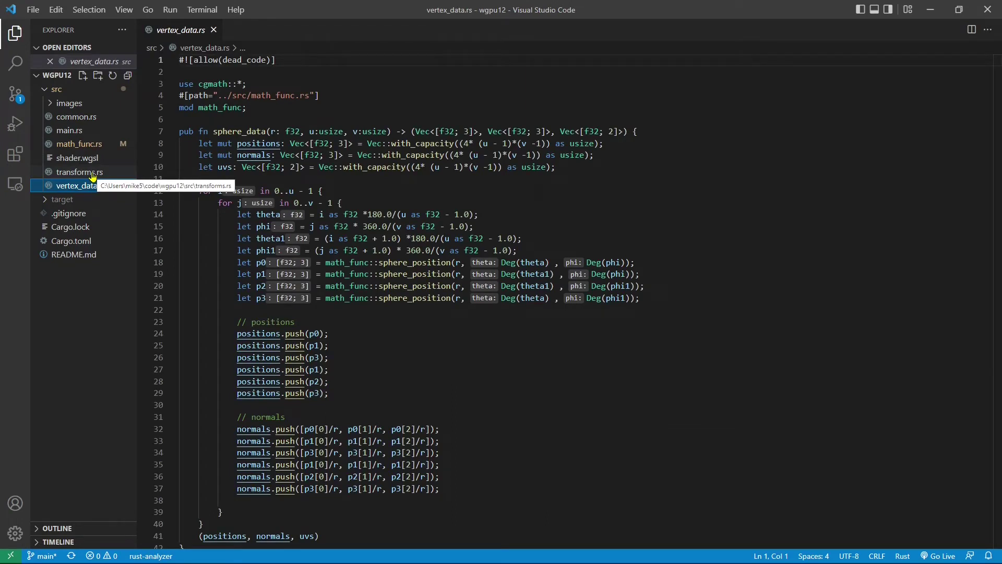
click(335, 119)
key(Return)
text(wgpu)
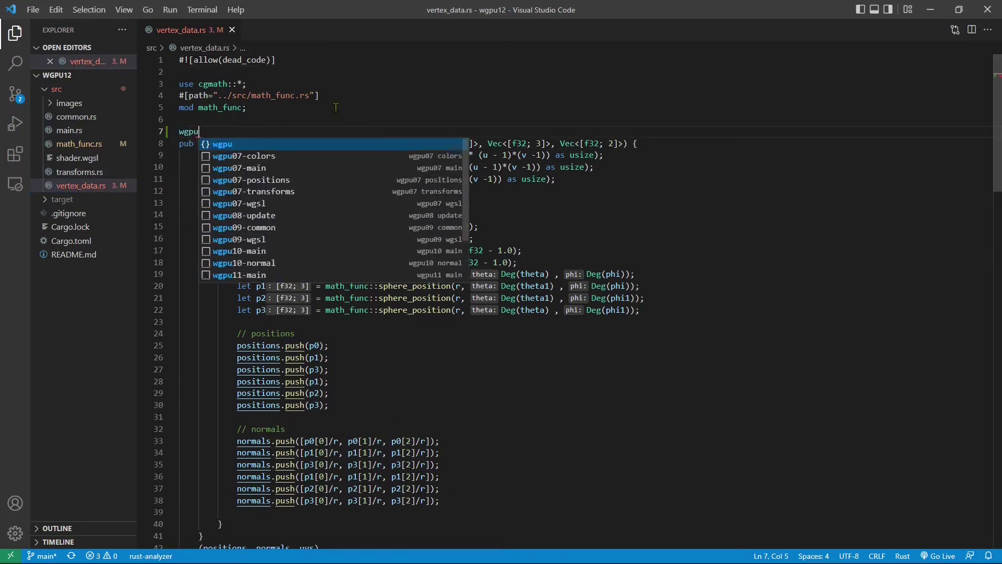
text(12)
key(Down)
key(Down)
key(Return)
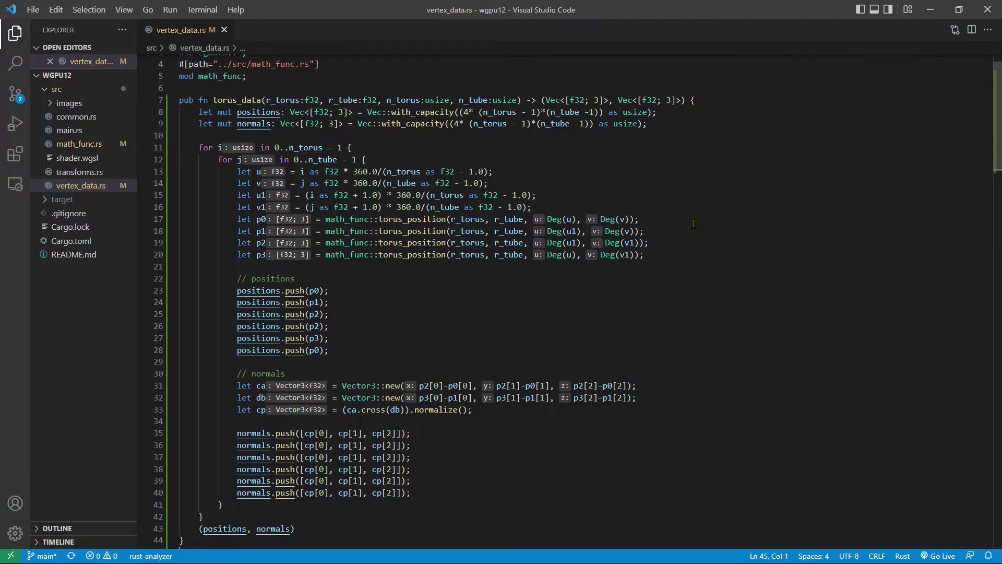
scroll(699, 216, up, 1)
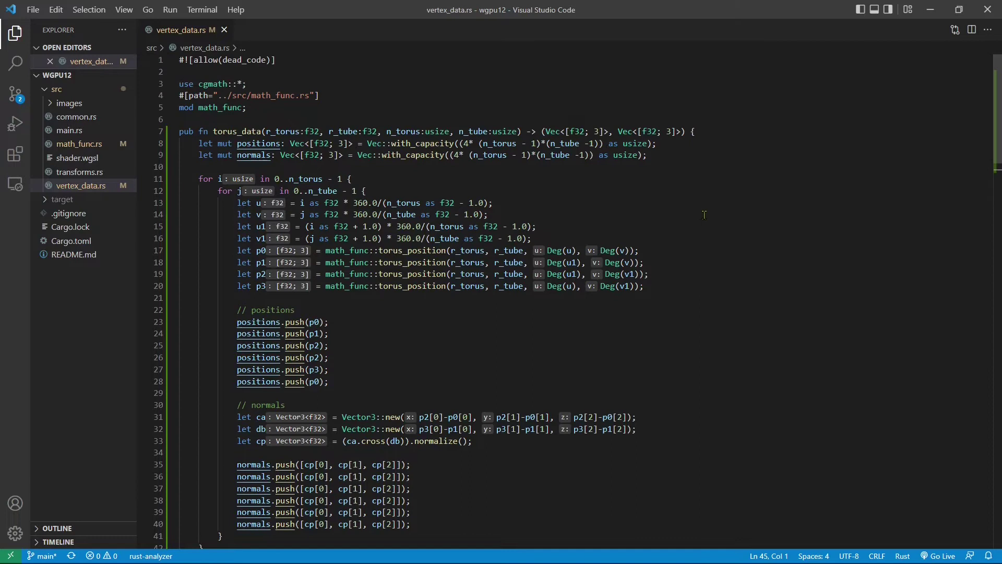
scroll(703, 215, down, 2)
click(705, 212)
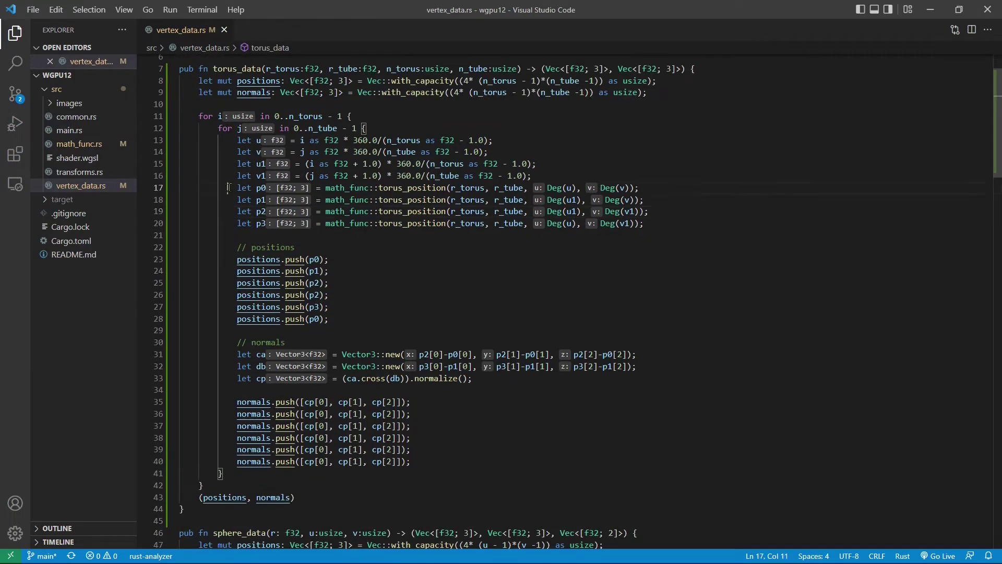
mouse_move(227, 188)
mouse_down()
mouse_move(416, 212)
mouse_move(681, 224)
mouse_up()
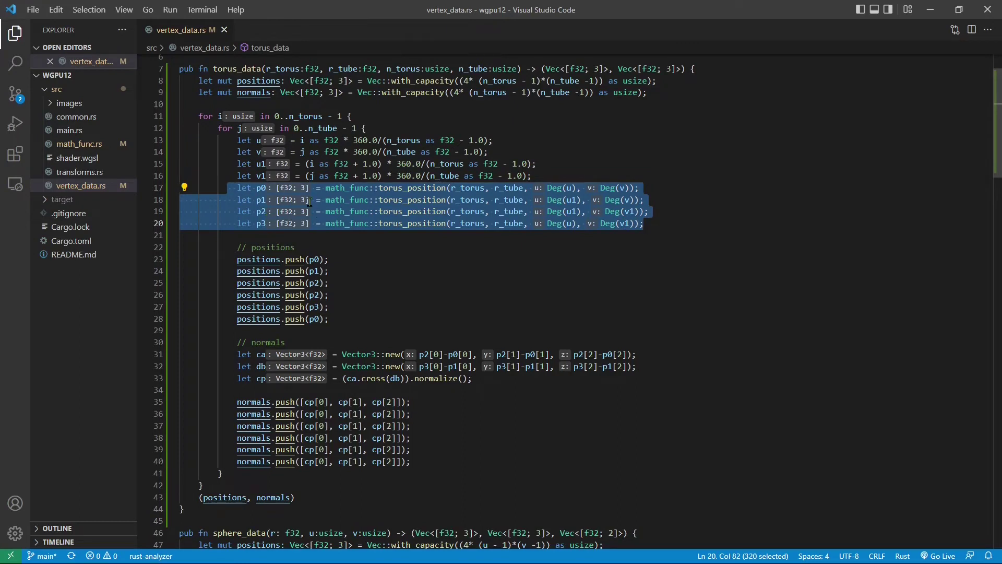
key(Escape)
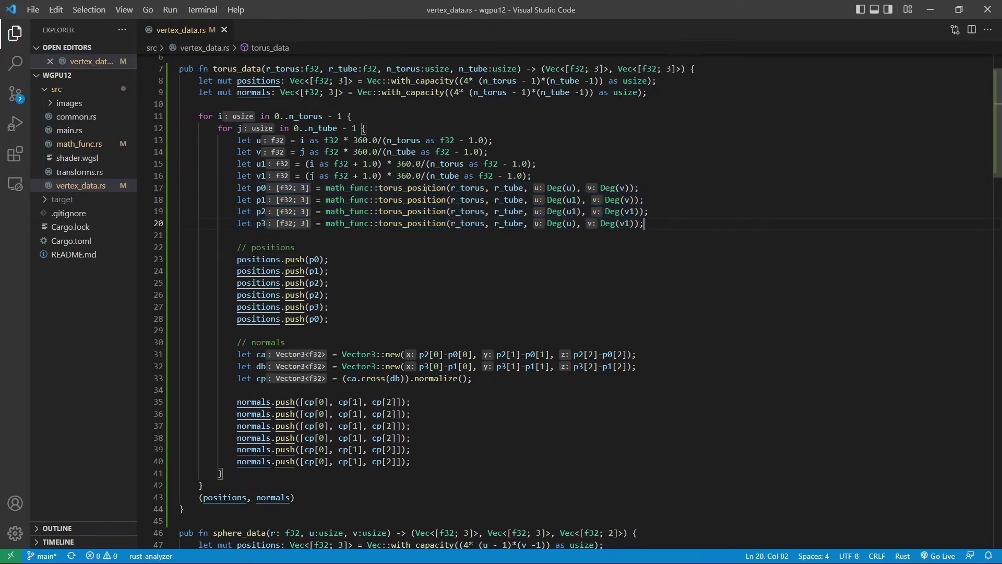
drag(375, 188, 448, 189)
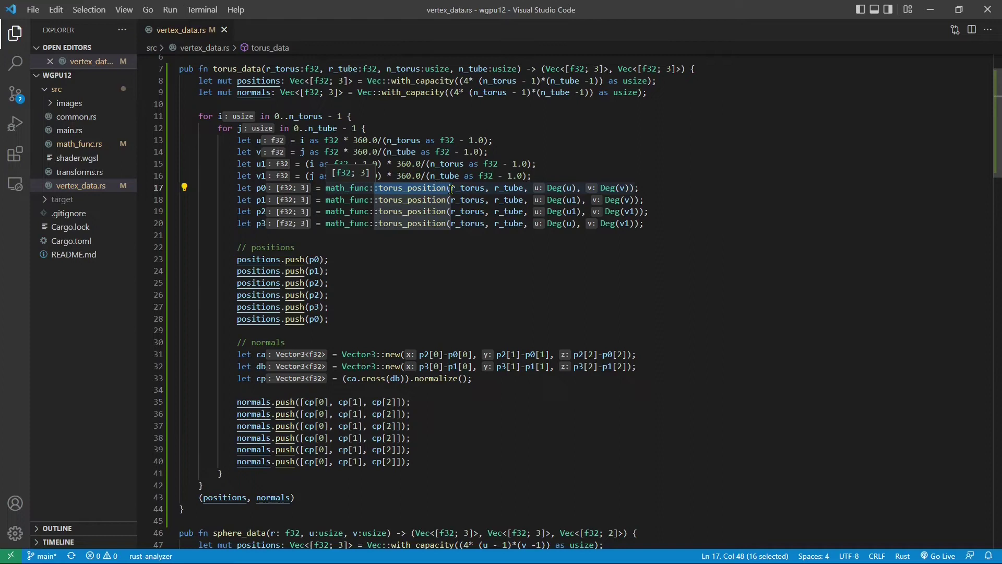
click(355, 190)
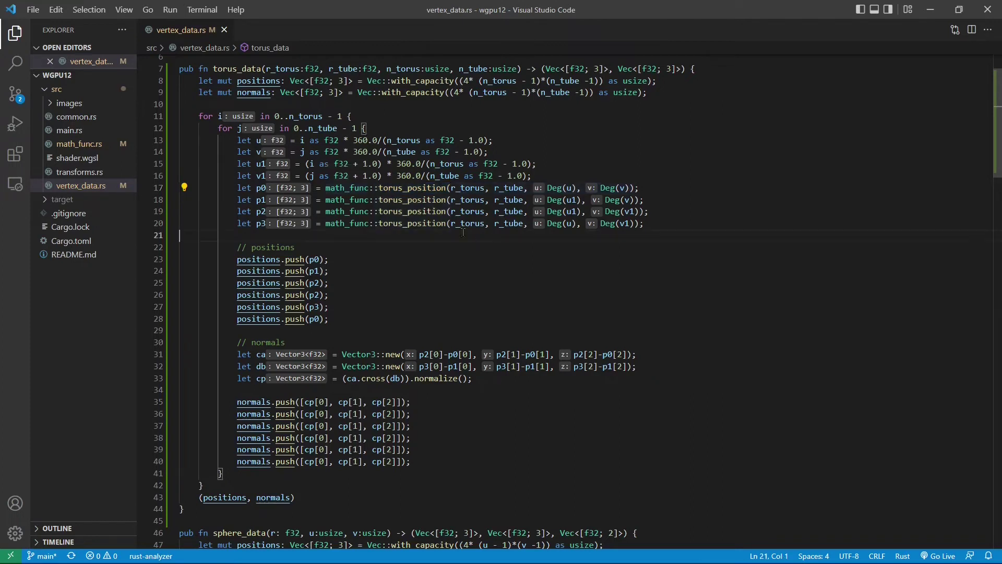
drag(326, 188, 370, 190)
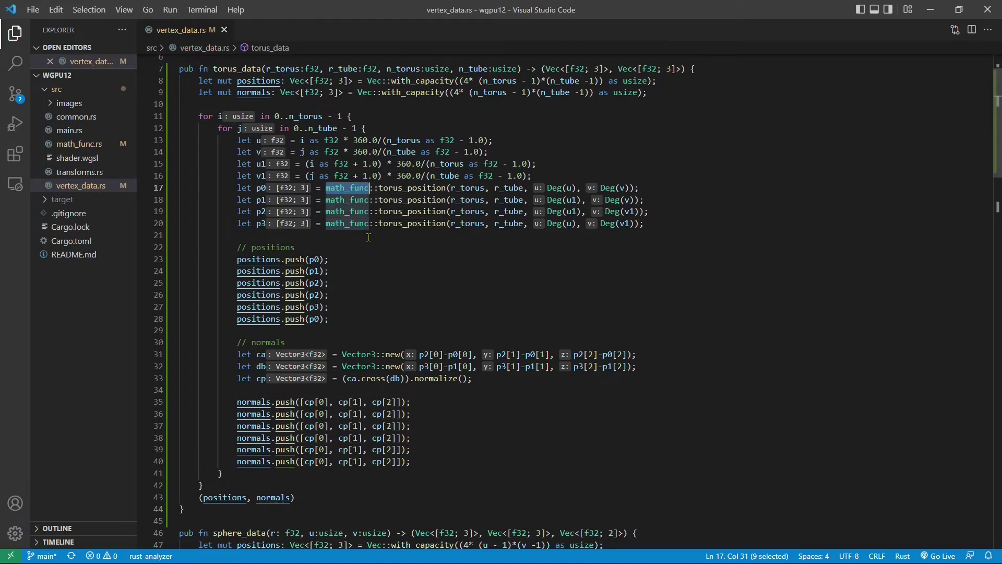
click(342, 273)
key(Up)
key(Home)
key(shift+Down)
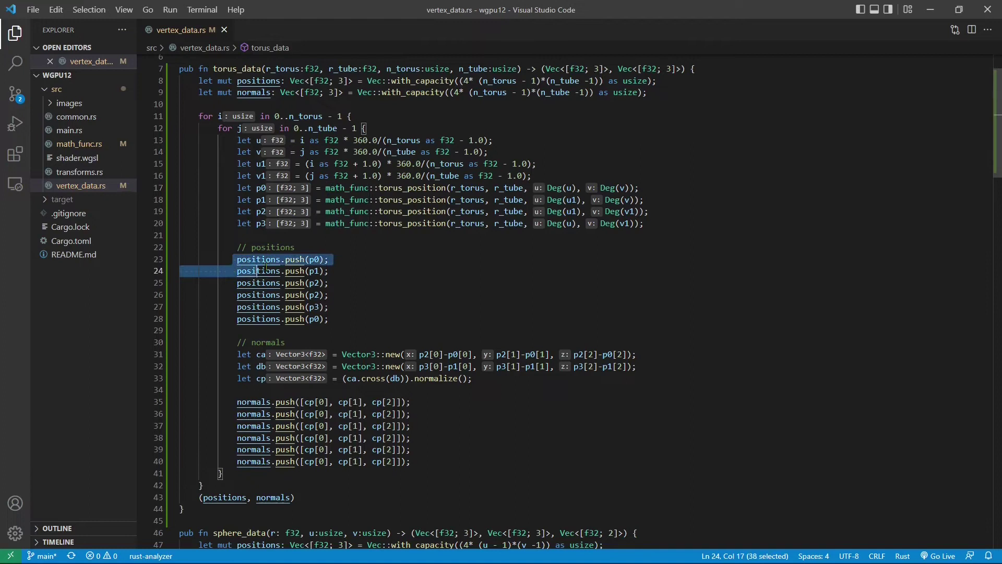
key(shift+End)
key(shift+Down)
key(shift+Down)
drag(342, 293, 348, 315)
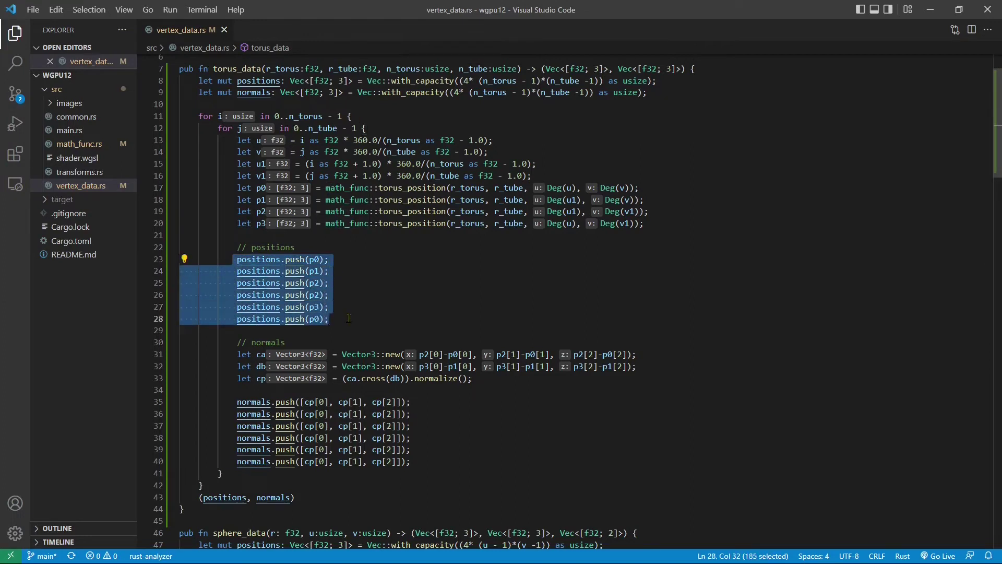
click(341, 266)
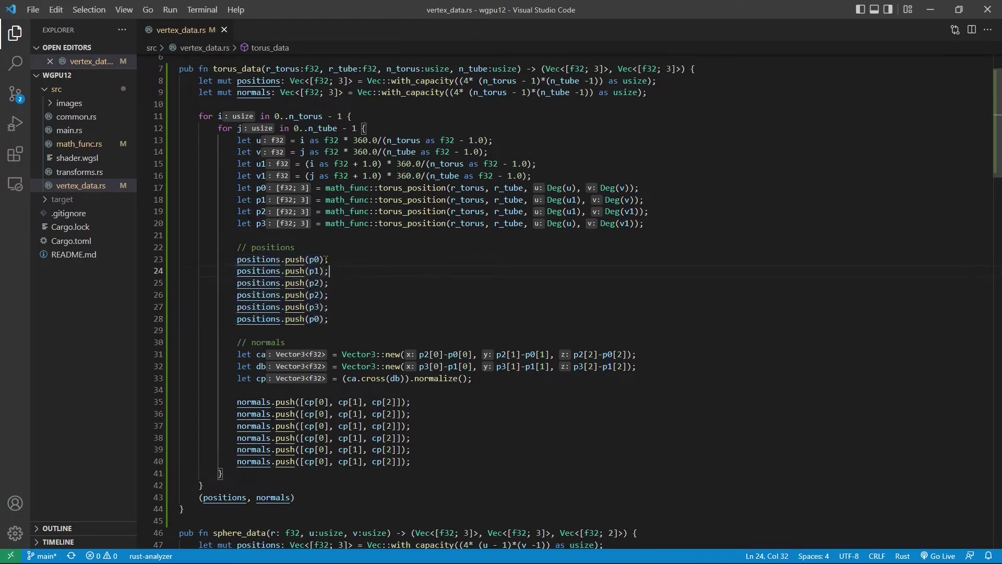
drag(235, 261, 355, 283)
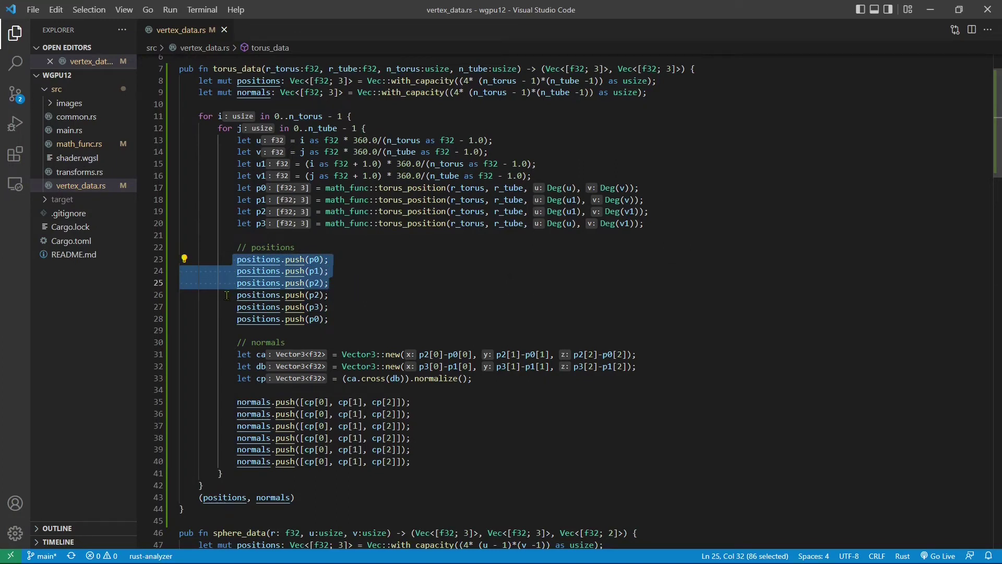
drag(227, 295, 352, 313)
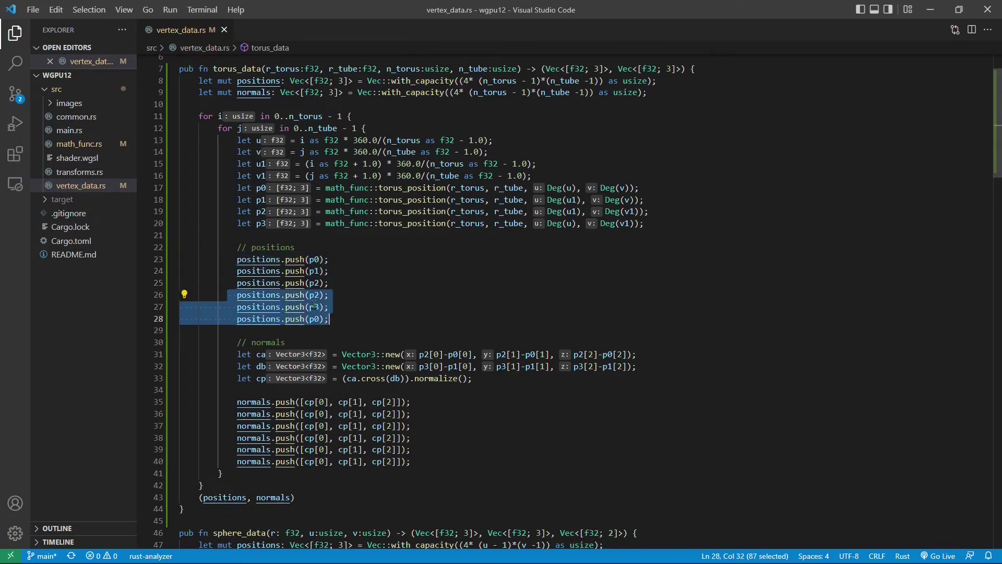
click(330, 294)
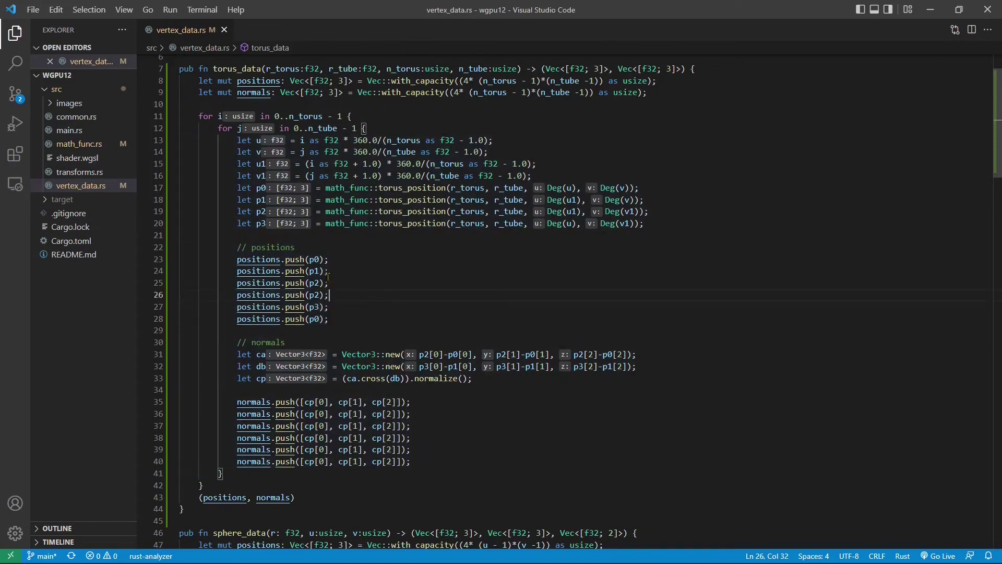
drag(205, 257, 356, 321)
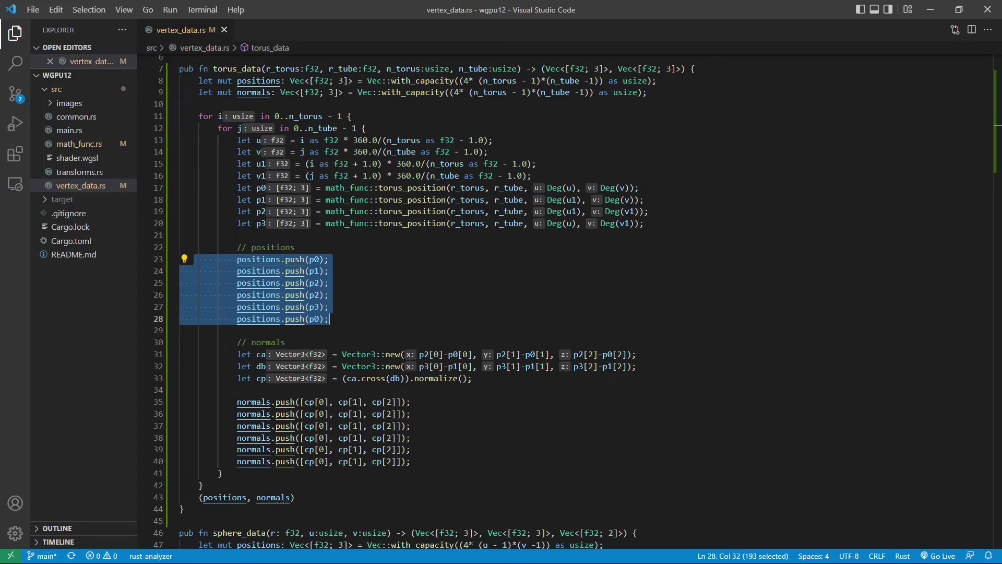
scroll(336, 286, down, 3)
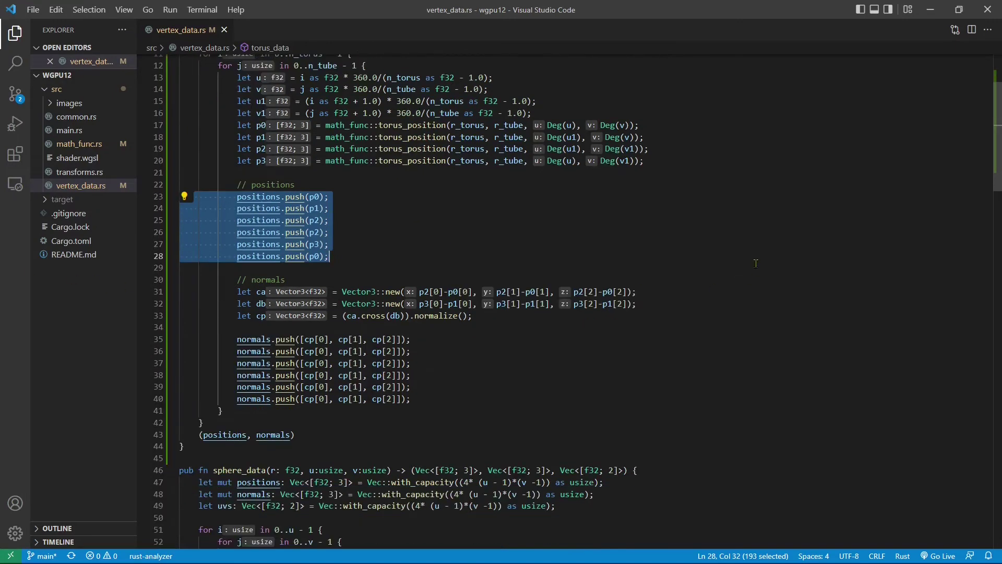
key(Escape)
drag(237, 291, 663, 301)
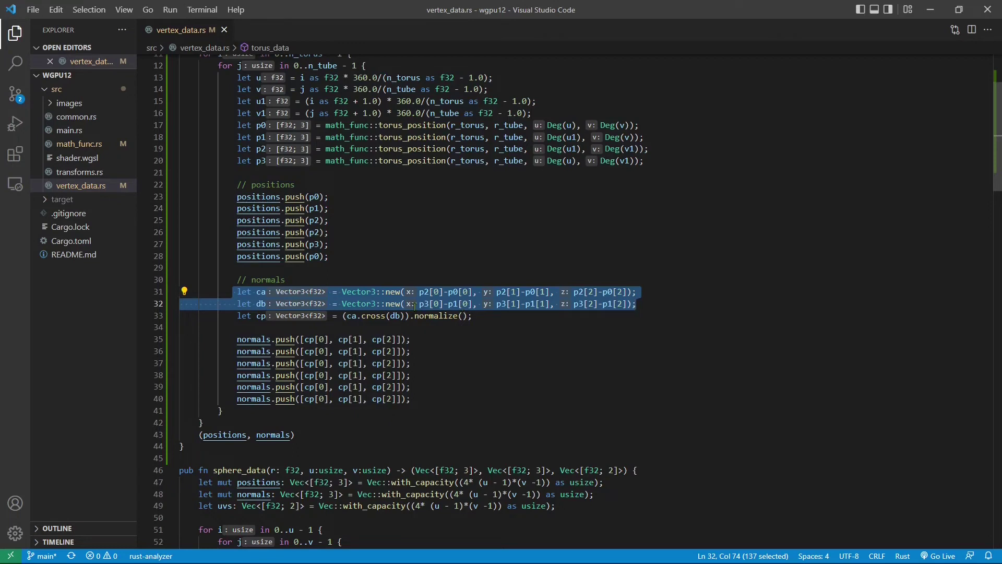
click(475, 313)
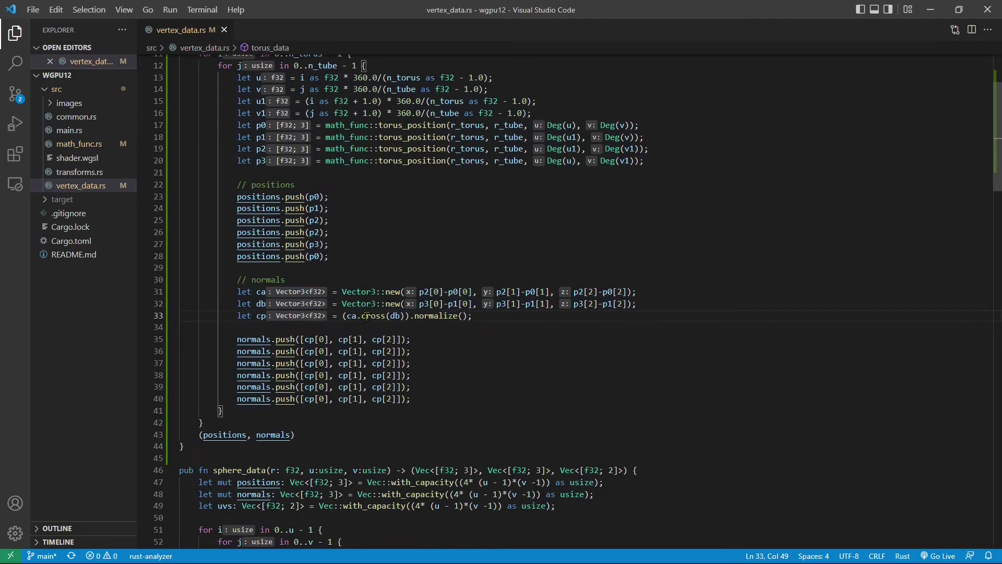
drag(362, 315, 475, 316)
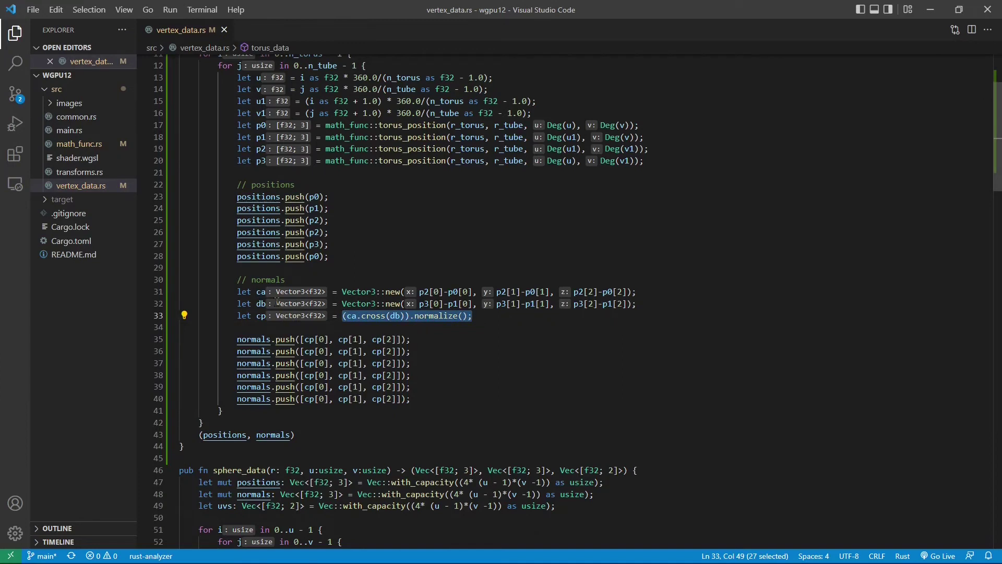
drag(251, 316, 267, 315)
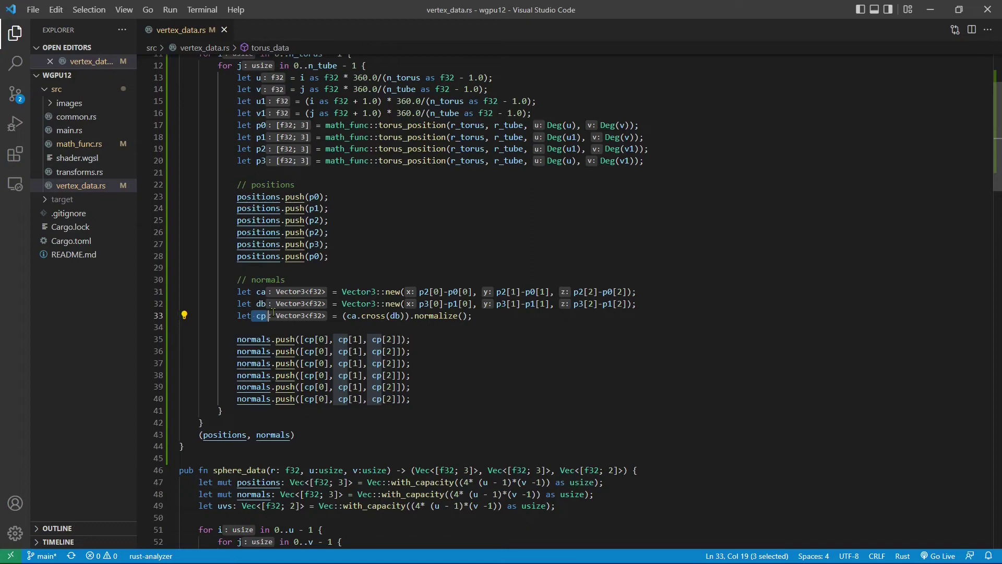
click(476, 409)
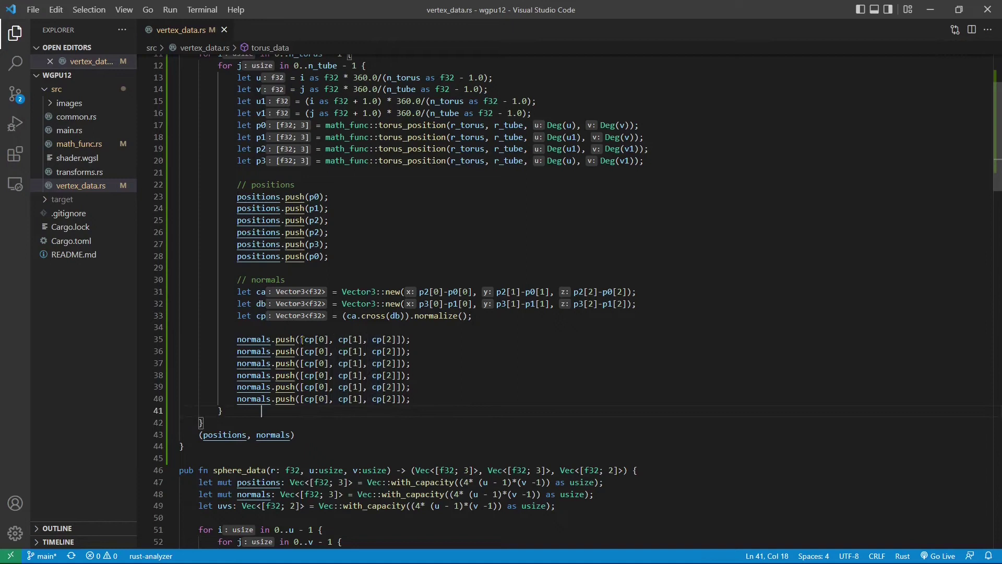
drag(302, 339, 402, 338)
drag(196, 339, 432, 401)
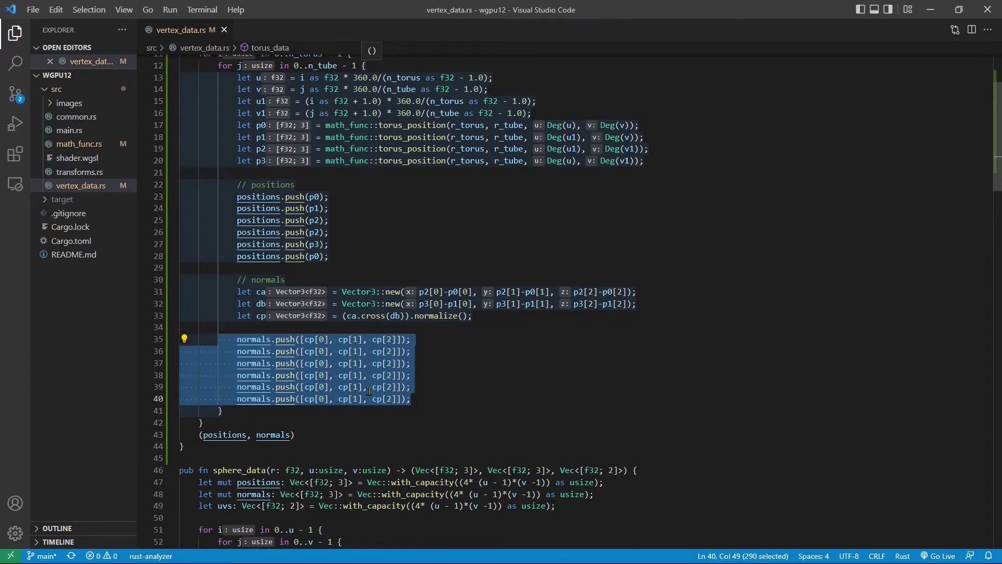
scroll(369, 391, up, 5)
drag(213, 131, 261, 130)
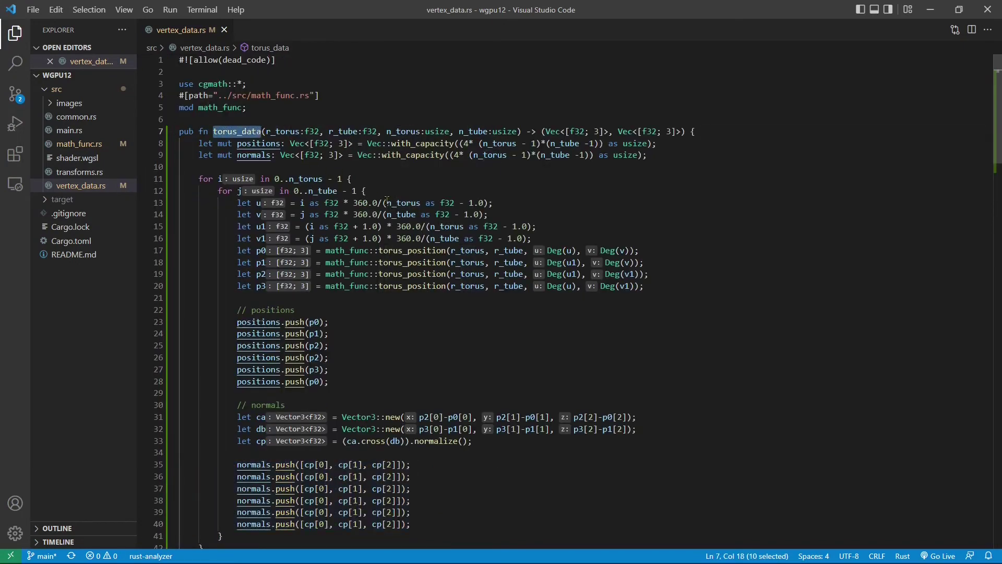
scroll(386, 198, down, 4)
scroll(195, 393, down, 2)
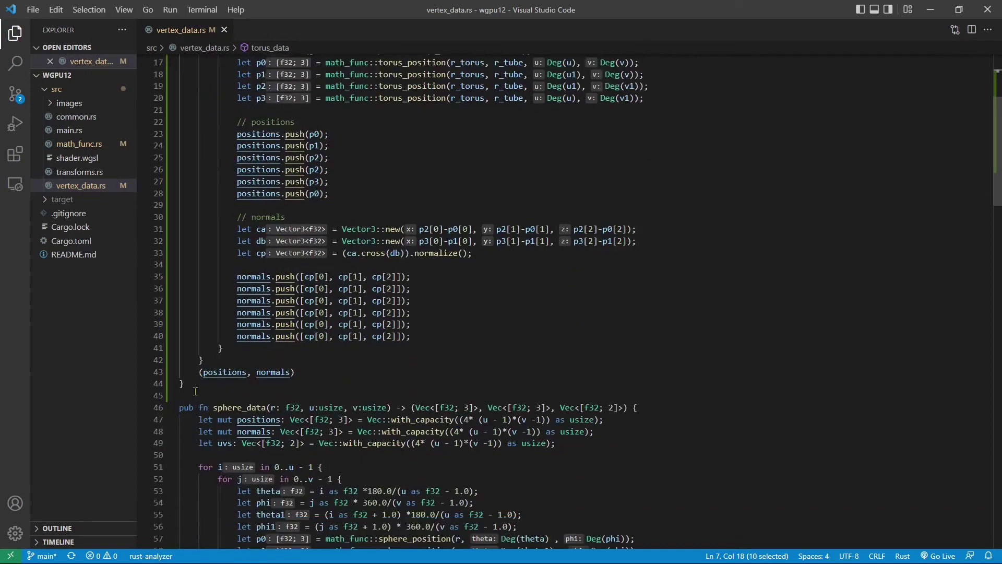
drag(202, 373, 292, 372)
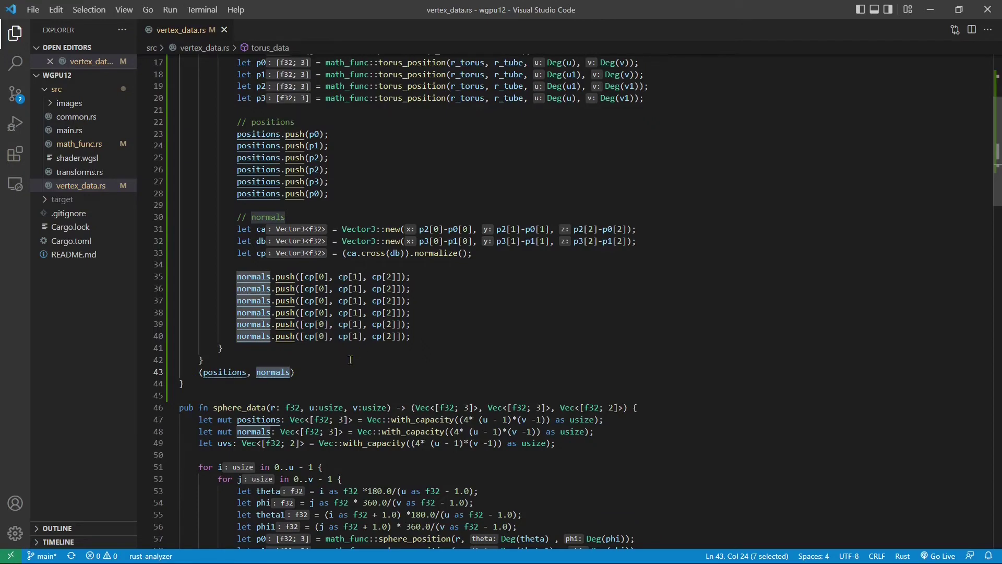
scroll(350, 359, up, 5)
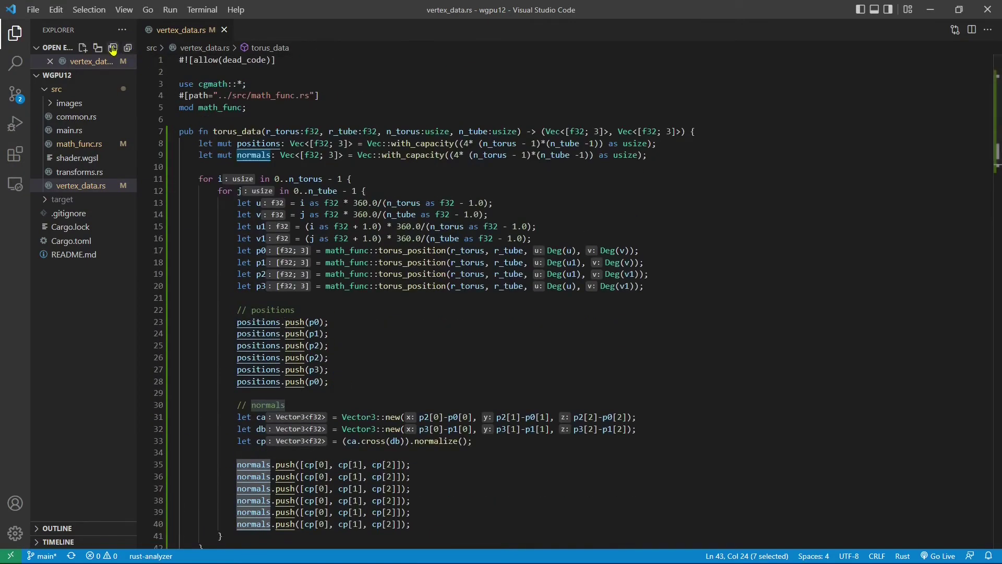
Step: Close vertex_data.rs, open main.rs, and select all of its existing sphere code
click(223, 30)
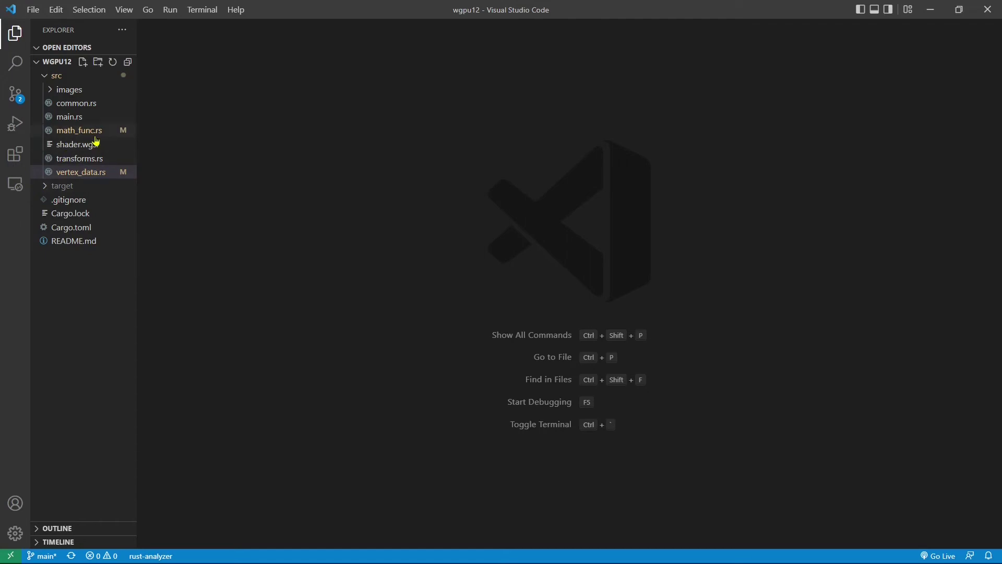
click(77, 119)
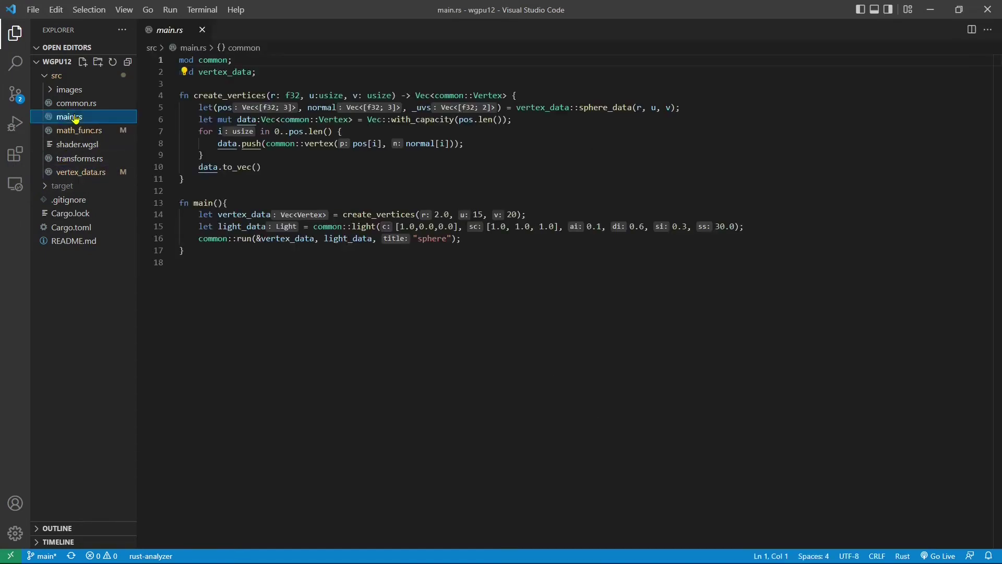
click(625, 144)
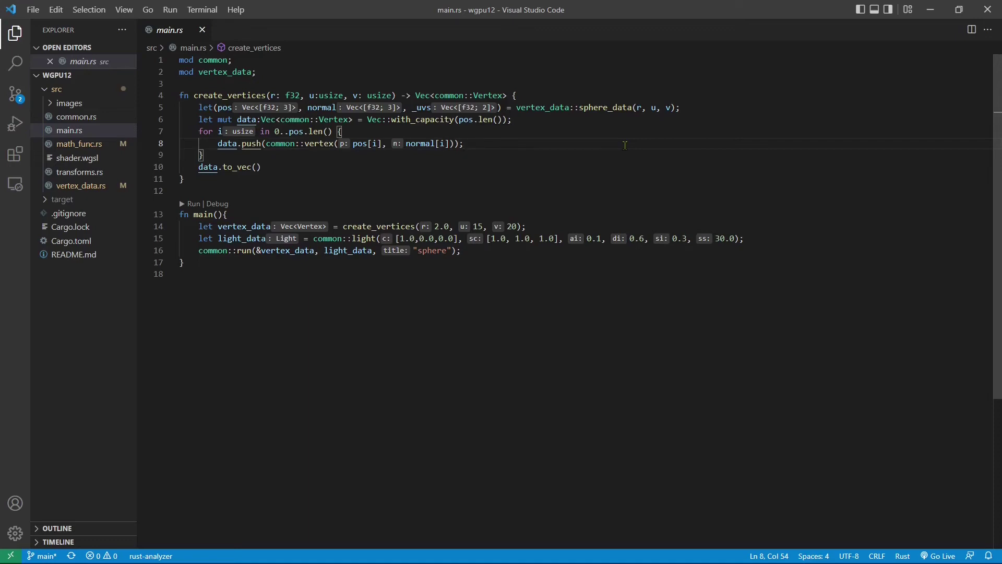
key(ctrl+a)
text(wgpu)
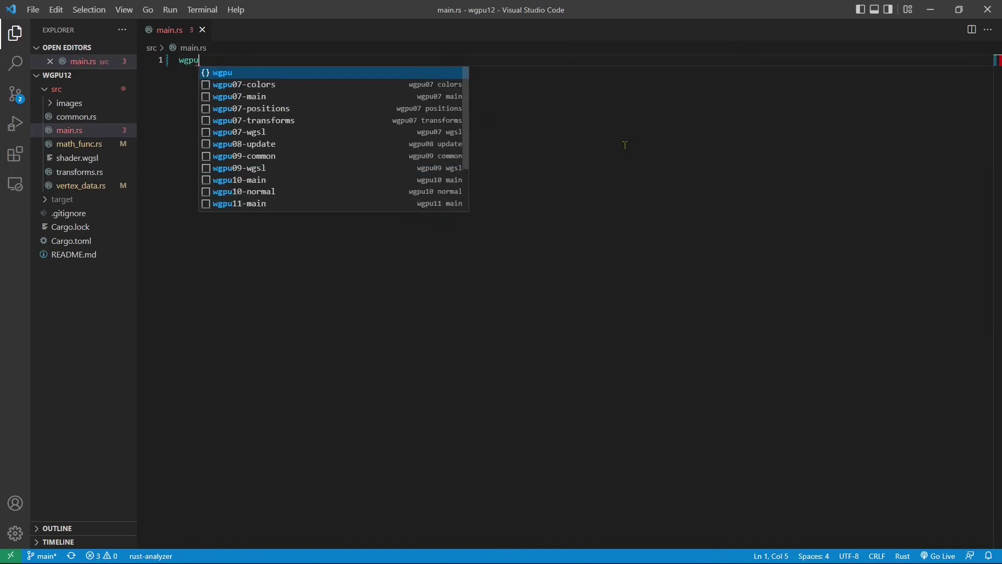
text(12)
Step: Insert the wgpu12-torus snippet and highlight the modules, create_vertices, torus_data call and Vertex type
key(Down)
key(Return)
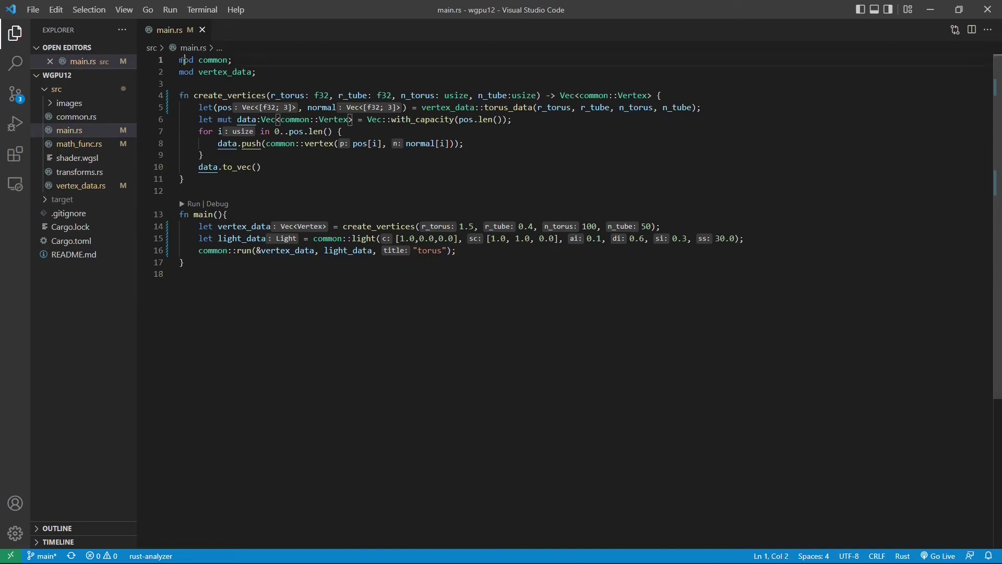
drag(179, 59, 277, 74)
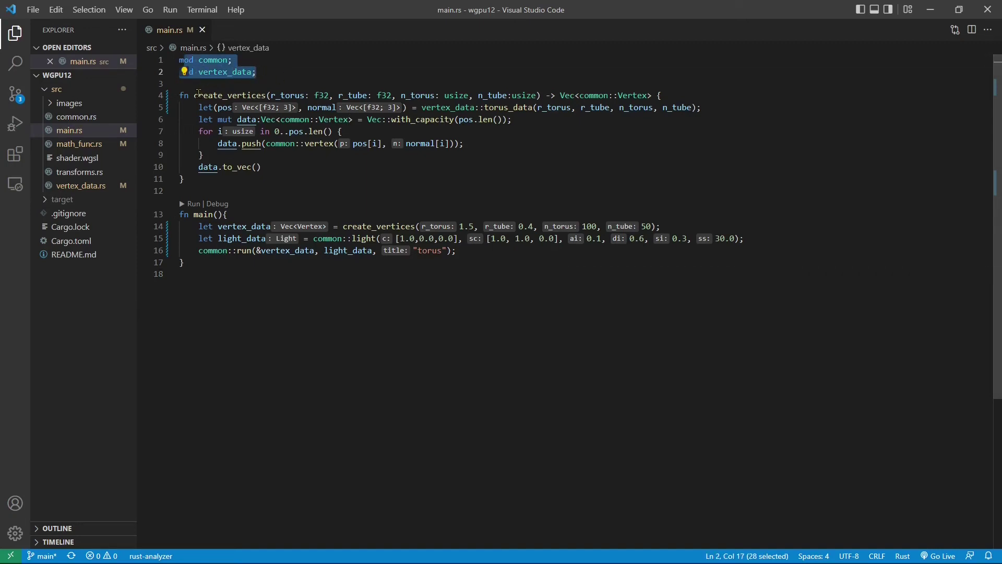
drag(194, 95, 267, 94)
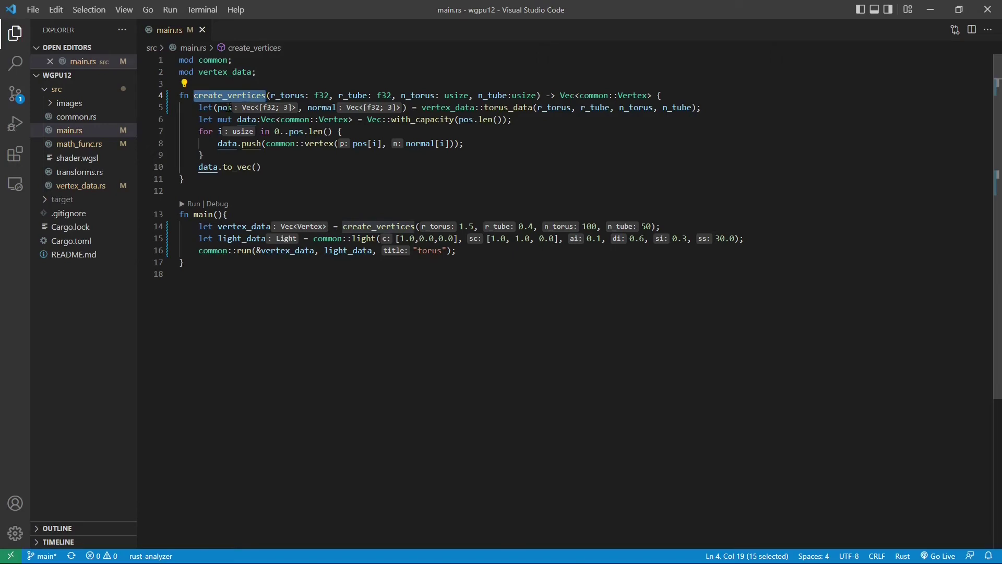
drag(199, 108, 690, 107)
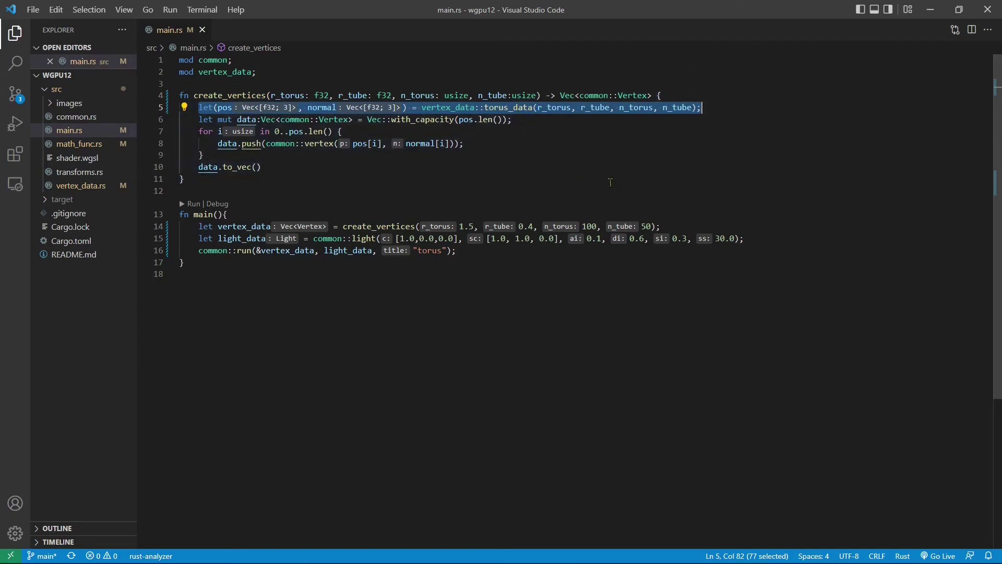
double_click(635, 95)
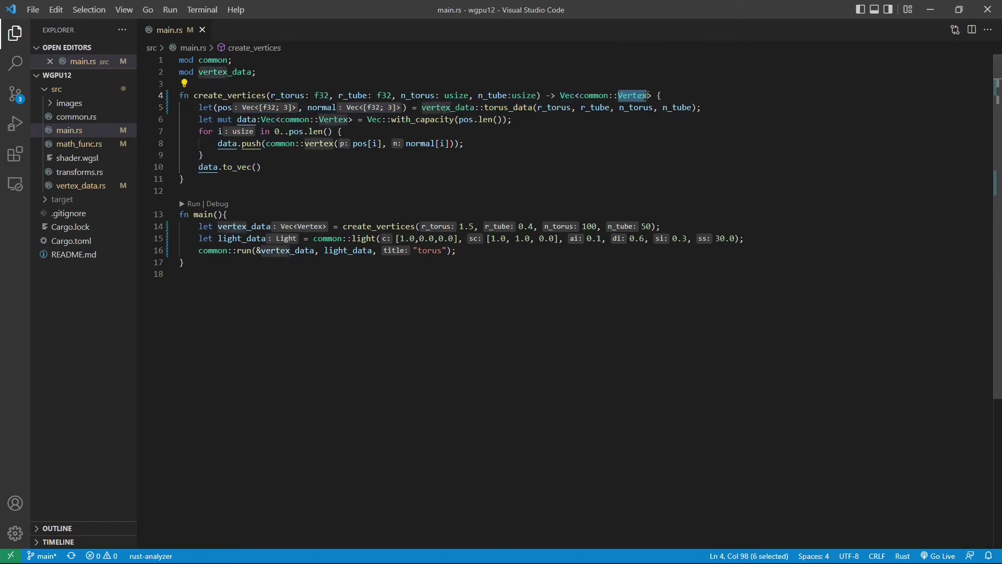
drag(578, 96, 614, 96)
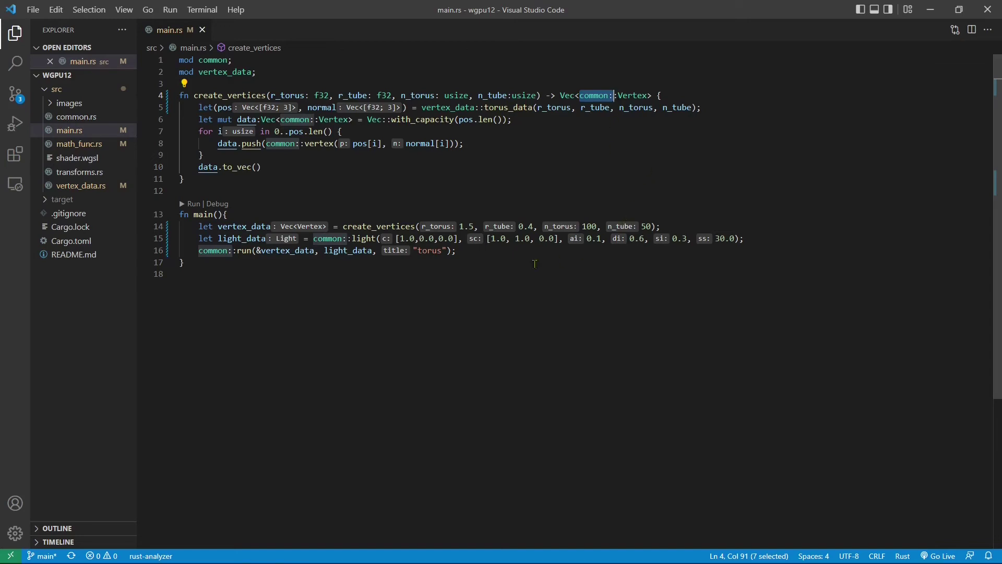
Step: Select the main function and highlight its vertex_data, light_data and common::run call
click(214, 278)
key(shift+Up)
key(shift+Up)
key(shift+Up)
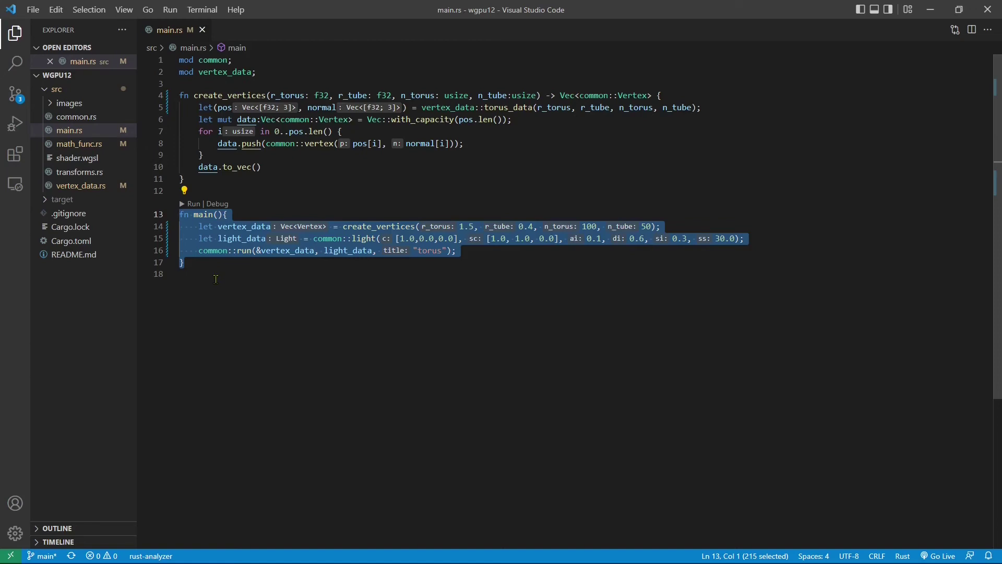
double_click(250, 226)
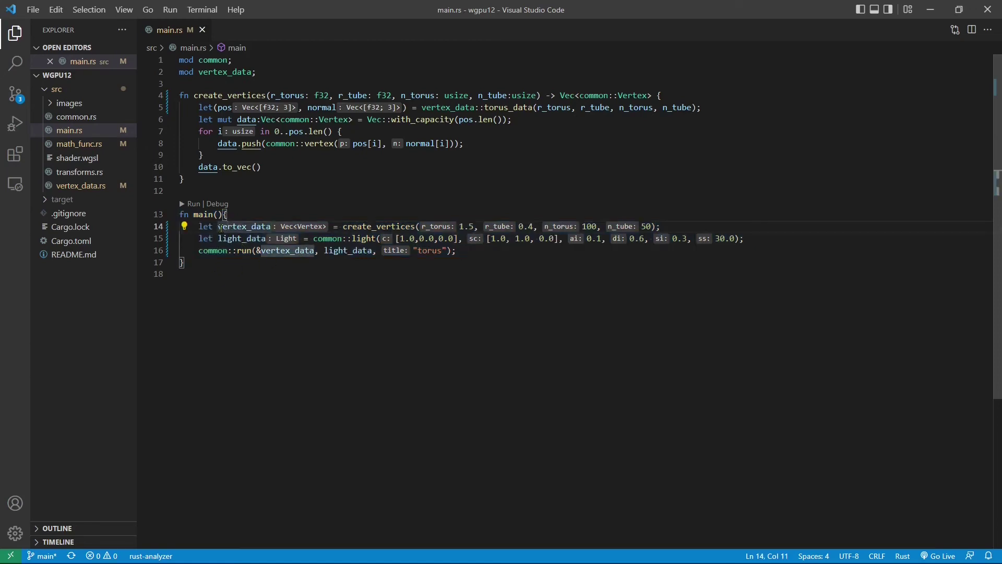
drag(218, 238, 270, 238)
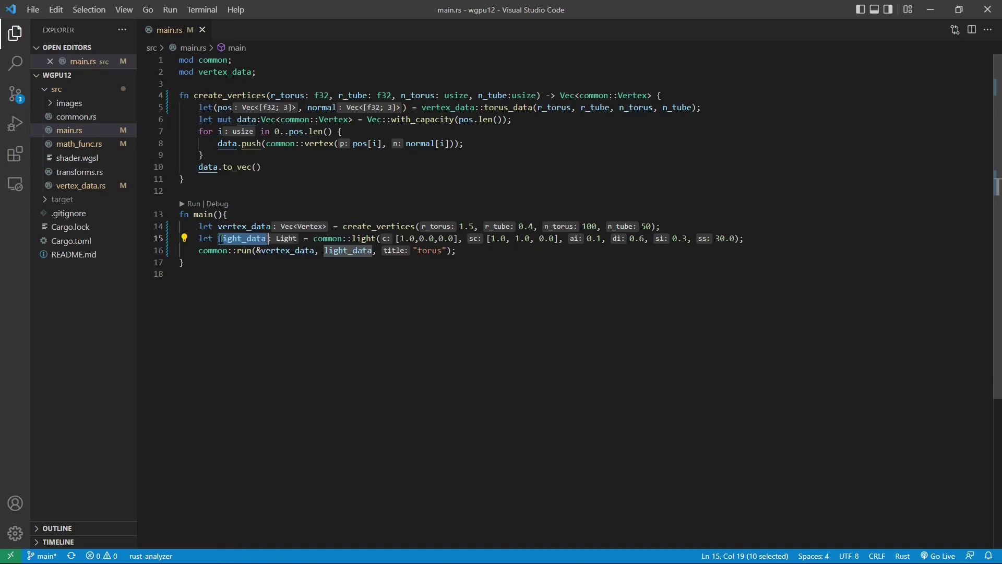
drag(197, 250, 251, 251)
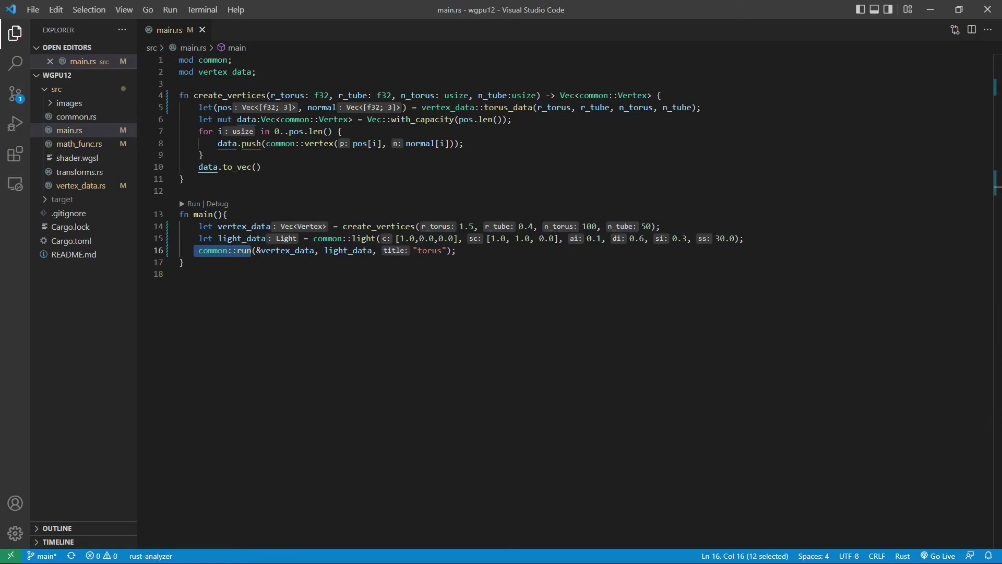
Step: Run cargo run in a new terminal, view the lit red torus, then close its window
click(202, 9)
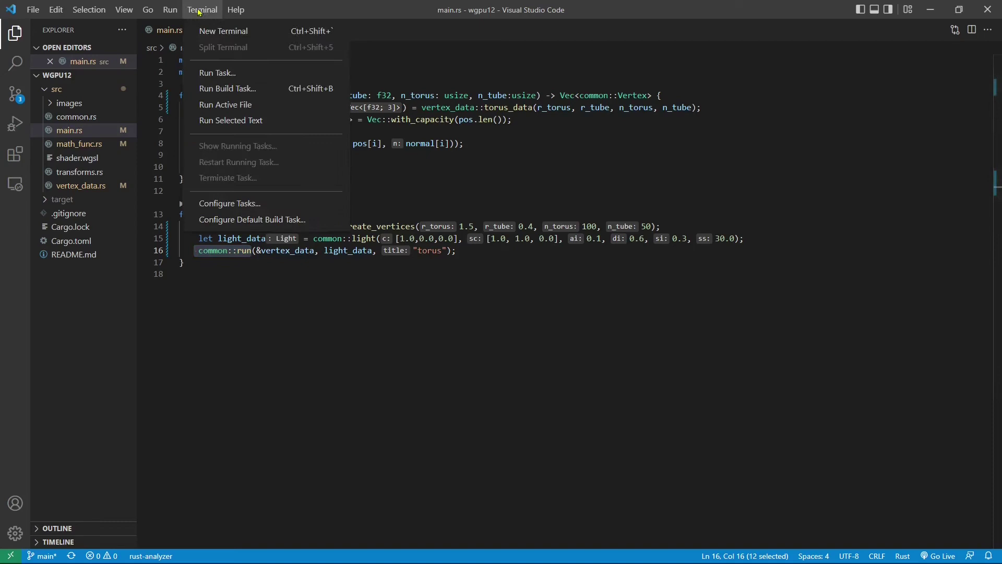
click(227, 29)
text(cargo run)
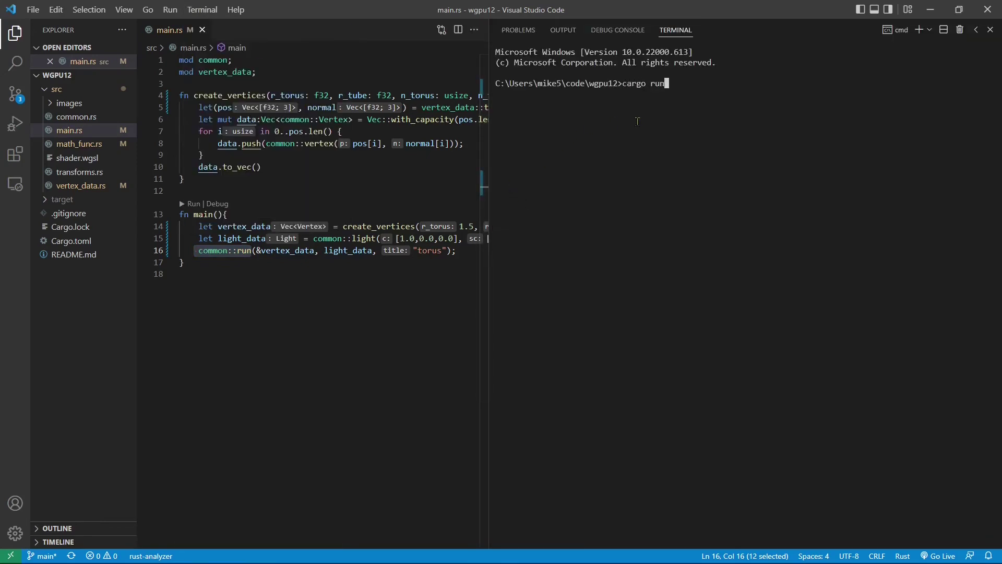
key(Return)
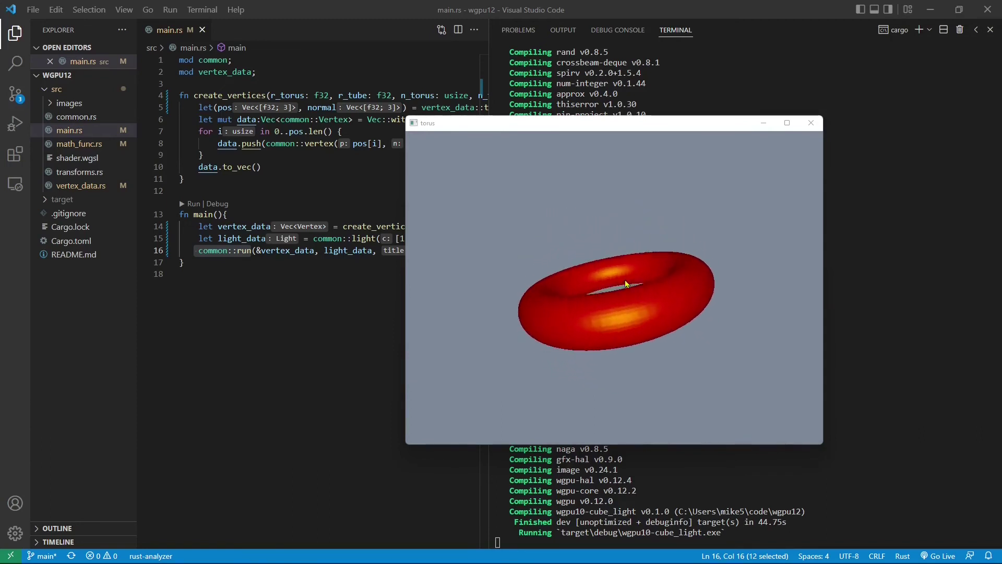
click(811, 124)
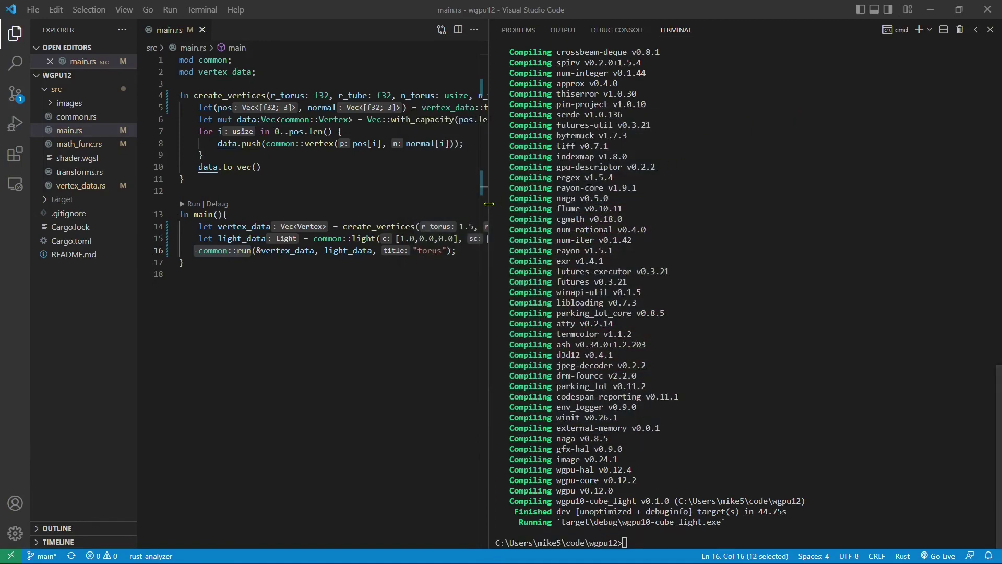
Step: Change the light() intensities to ambient 1.0, diffuse 0.0 and specular 0.0
drag(490, 203, 785, 227)
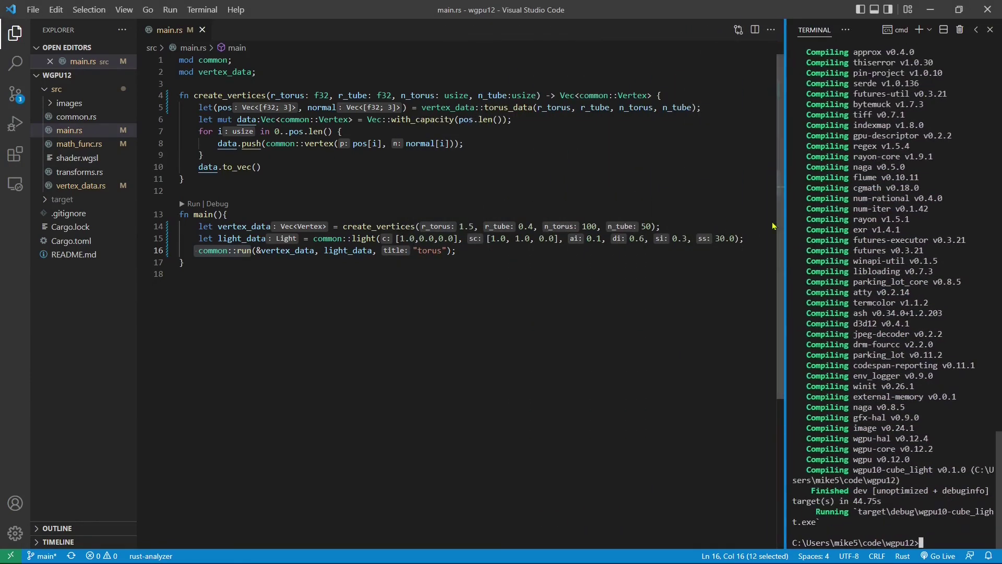
click(603, 238)
key(BackSpace)
key(BackSpace)
key(BackSpace)
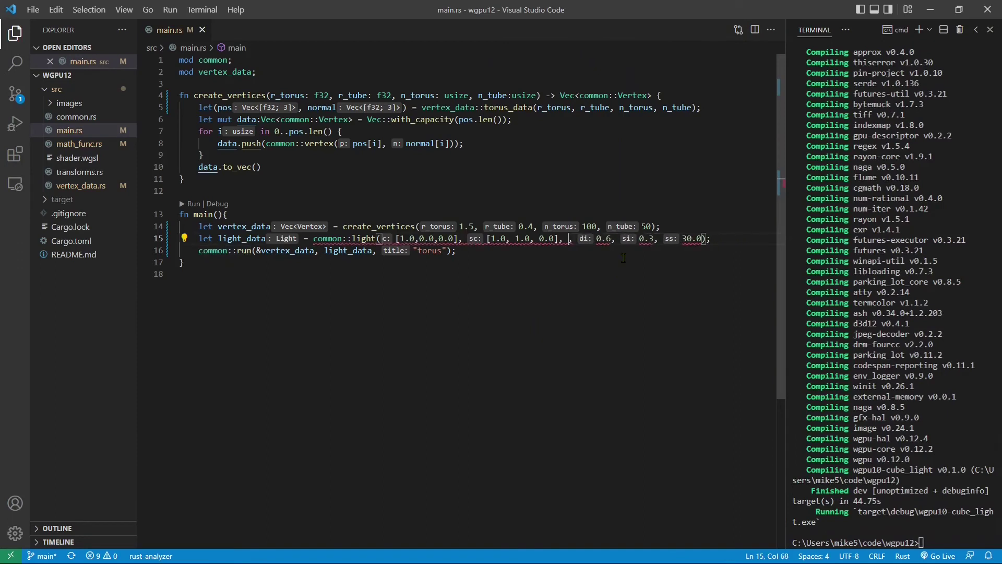
text(1.0)
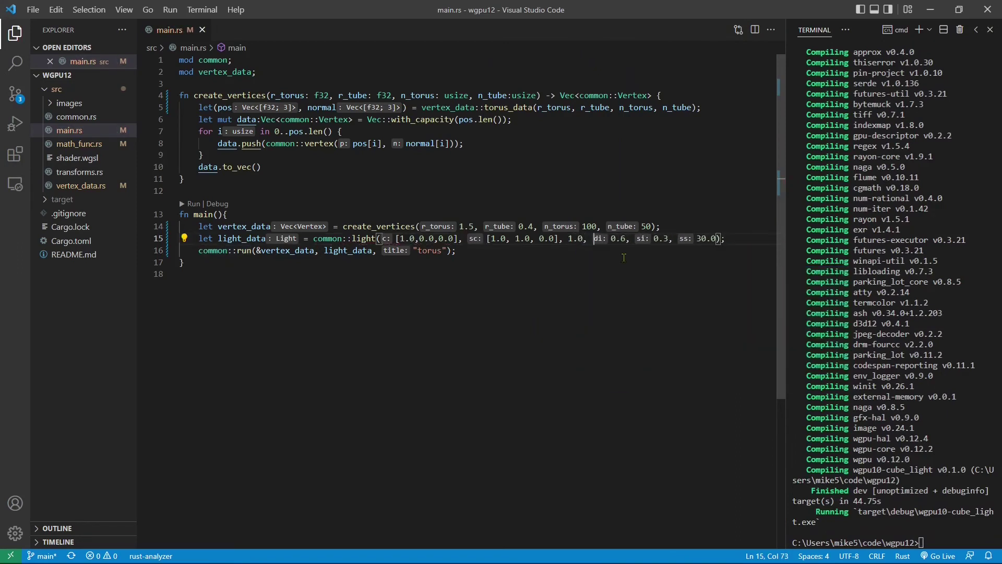
key(Right)
key(Right)
key(Right)
key(BackSpace)
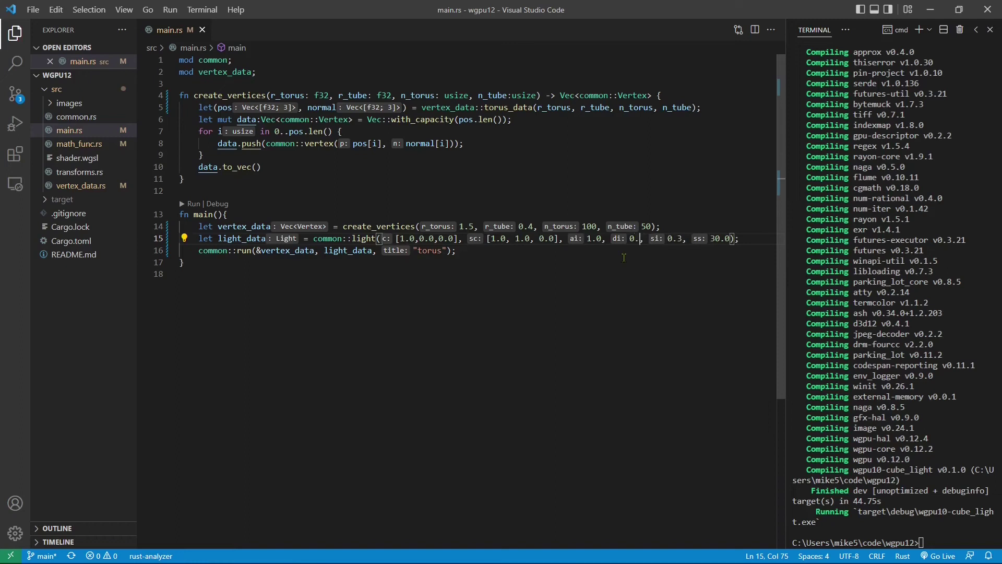
key(BackSpace)
text(.0,)
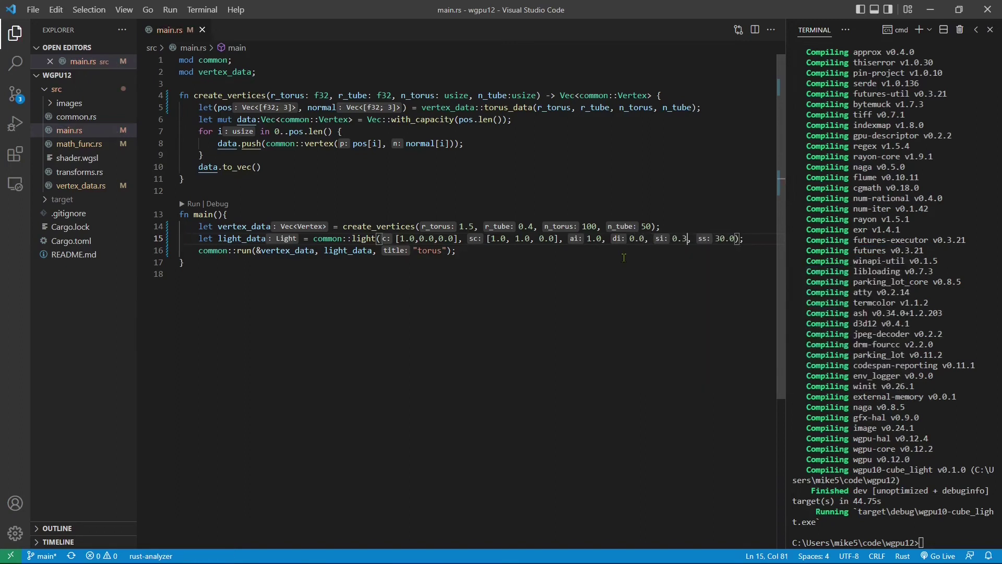
text(0)
Step: Clear the terminal with cls and rerun cargo run with ambient-only lighting
drag(786, 313, 592, 313)
key(Return)
text(cargo run)
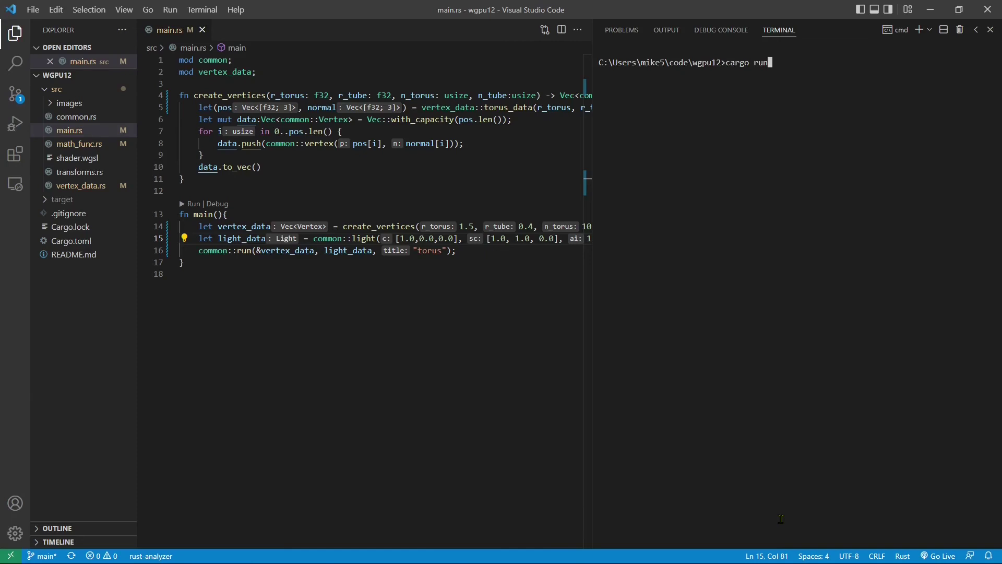
key(Return)
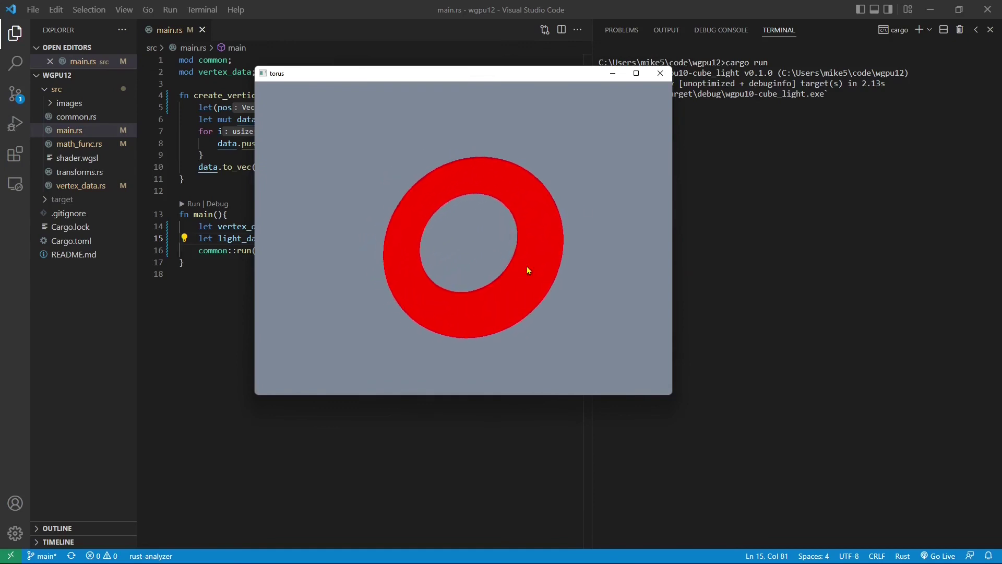
Step: Close the flat red torus window and undo the light intensity edits
click(659, 73)
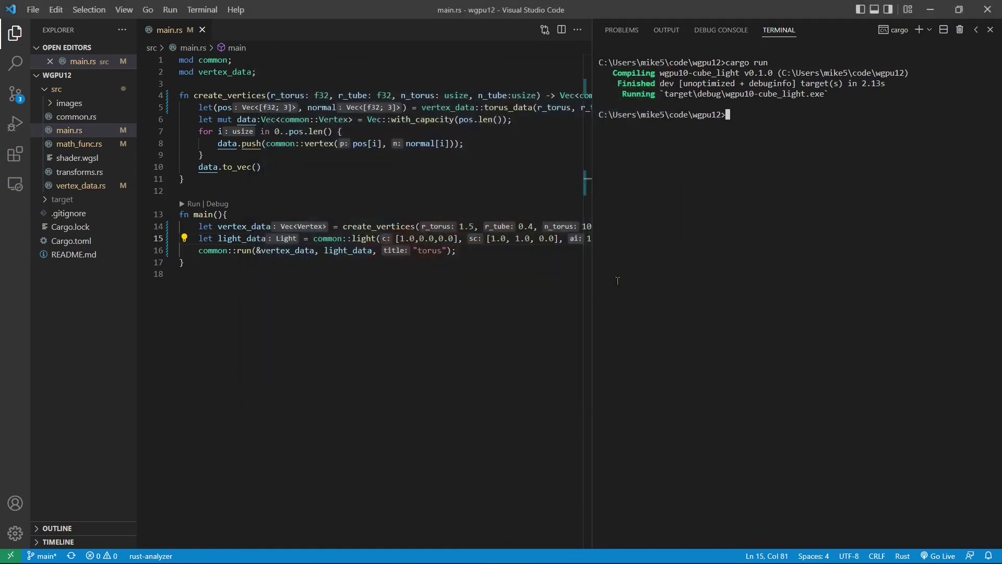
drag(589, 290, 771, 310)
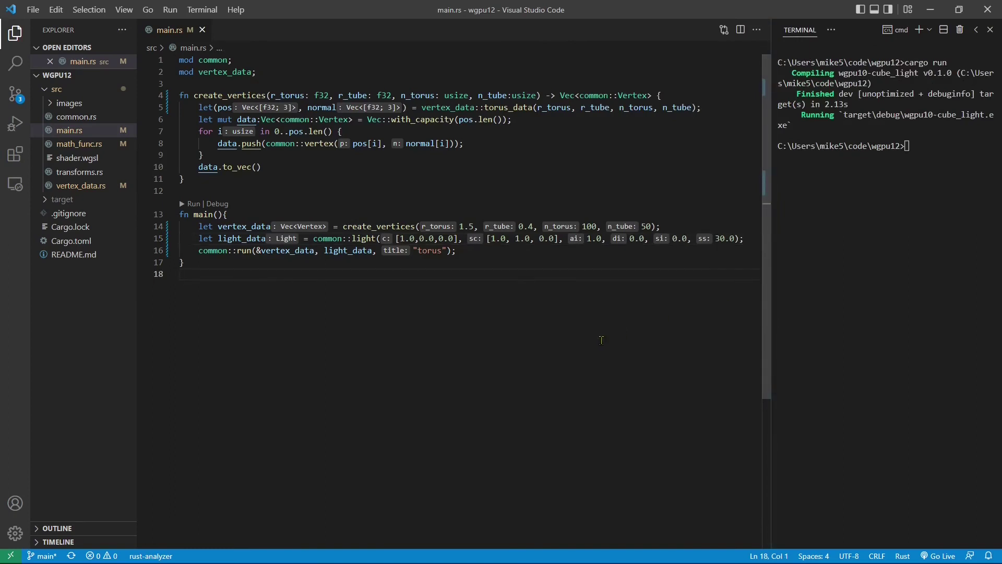
key(ctrl+z)
key(ctrl+z)
key(ctrl+z)
key(ctrl+z)
key(ctrl+z)
key(ctrl+z)
key(ctrl+z)
Step: Set object colour to [0.0,1.0,0.0] and specular colour to [1.0,1.0,1.0], then rerun cargo run
click(408, 238)
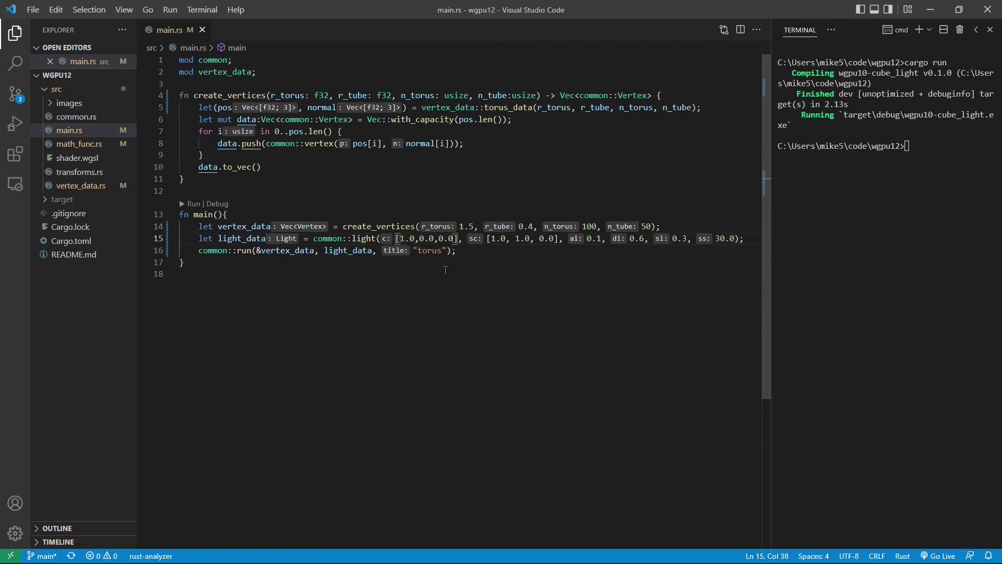
key(BackSpace)
text(0)
key(BackSpace)
text(1)
key(Right)
key(Right)
key(Right)
key(Delete)
text(1)
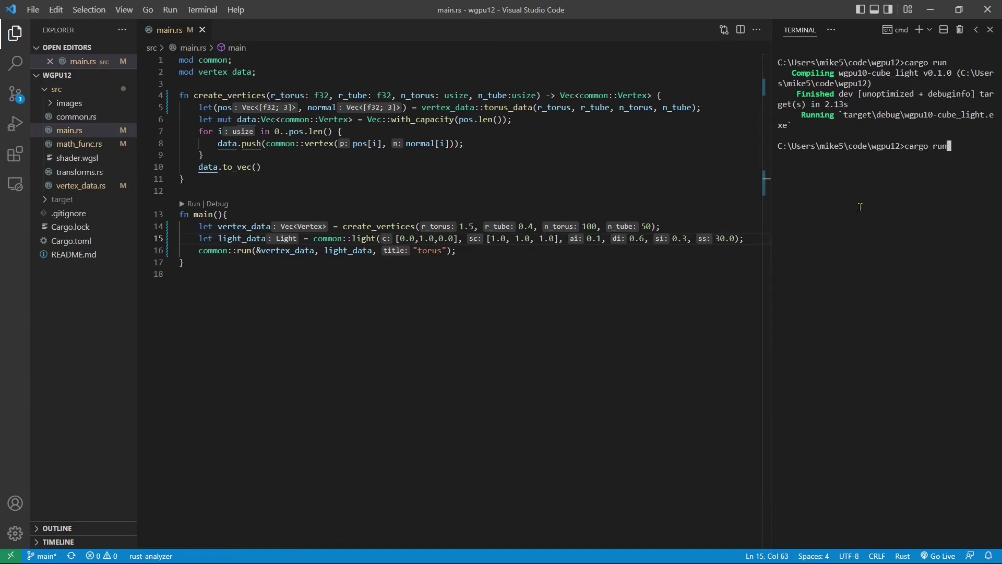
key(Return)
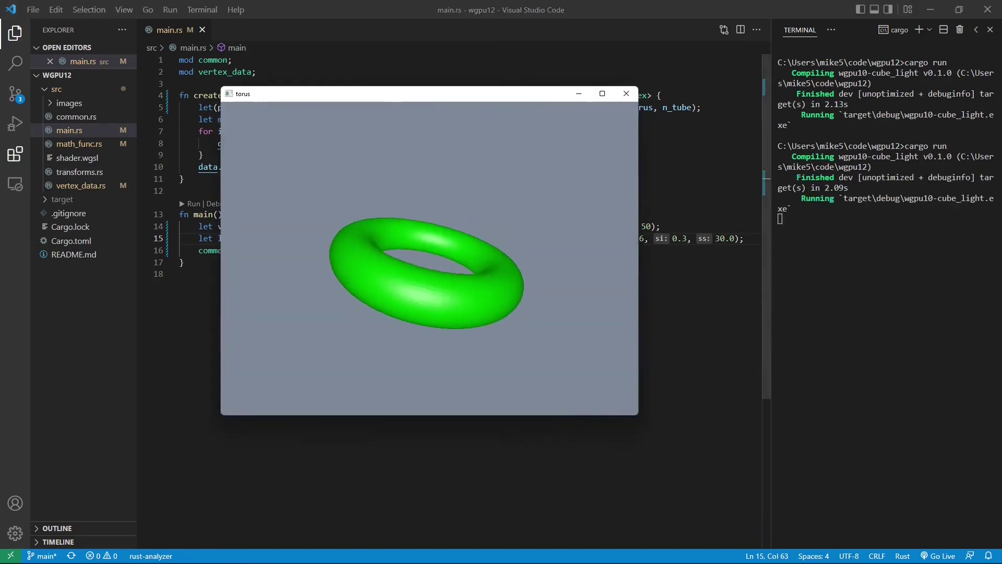